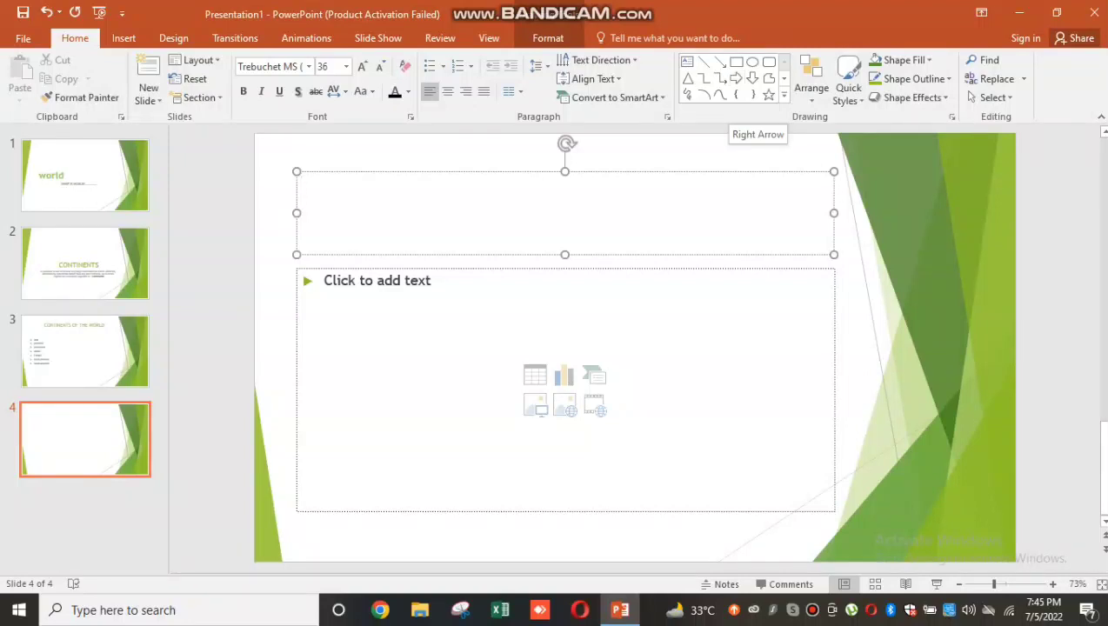
- Title slide 4 'Highest point of the World', centre it, and move into the body placeholder
double_click(539, 213)
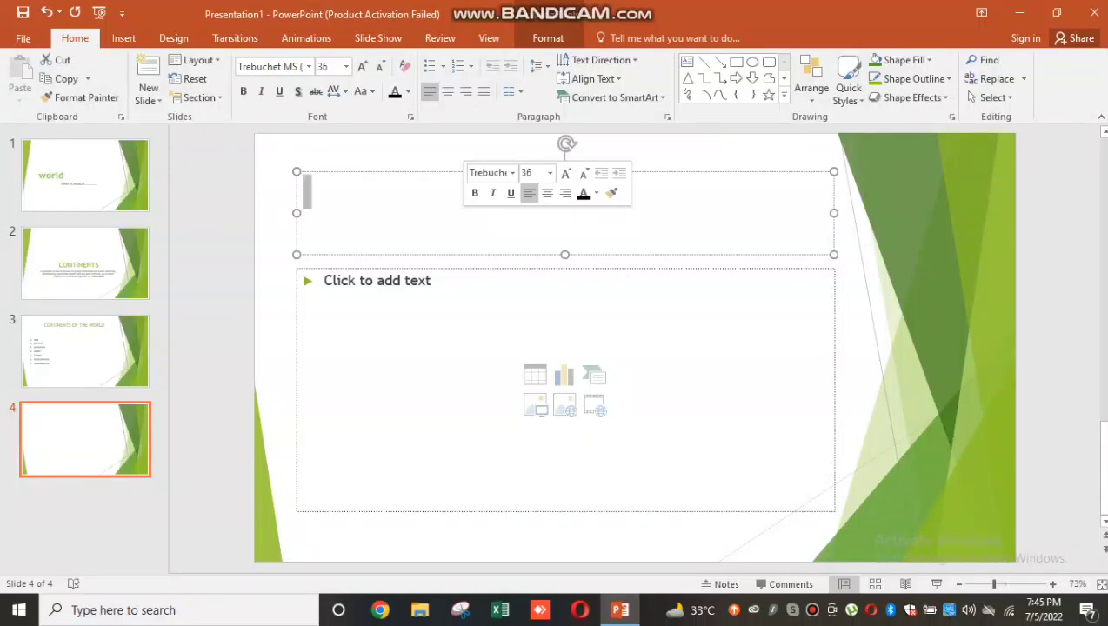
type("High")
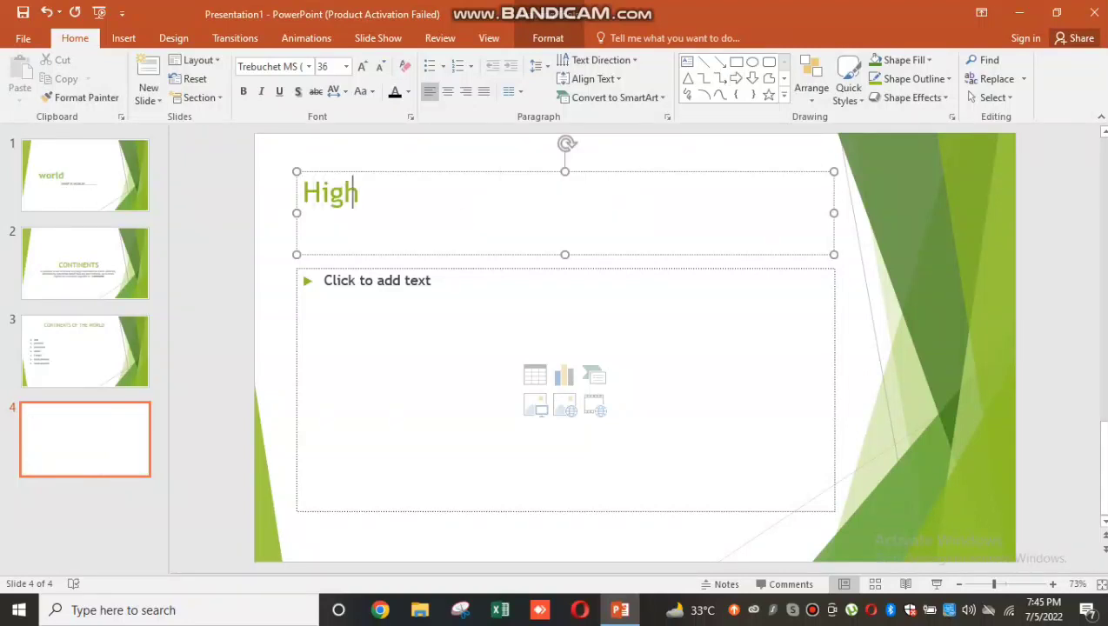
type("est p")
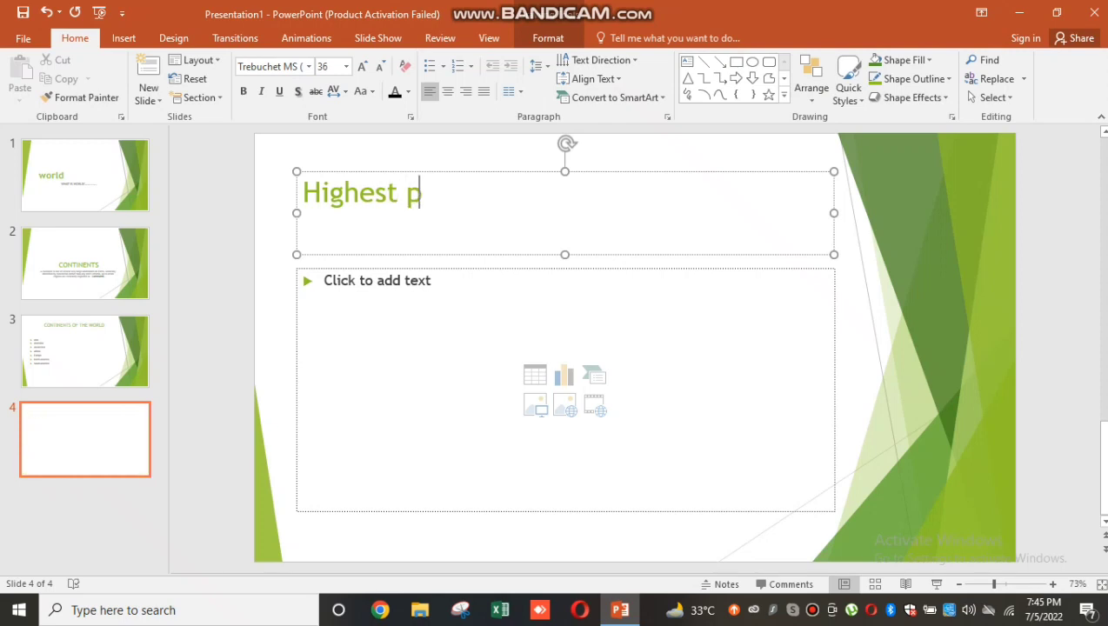
type("oint")
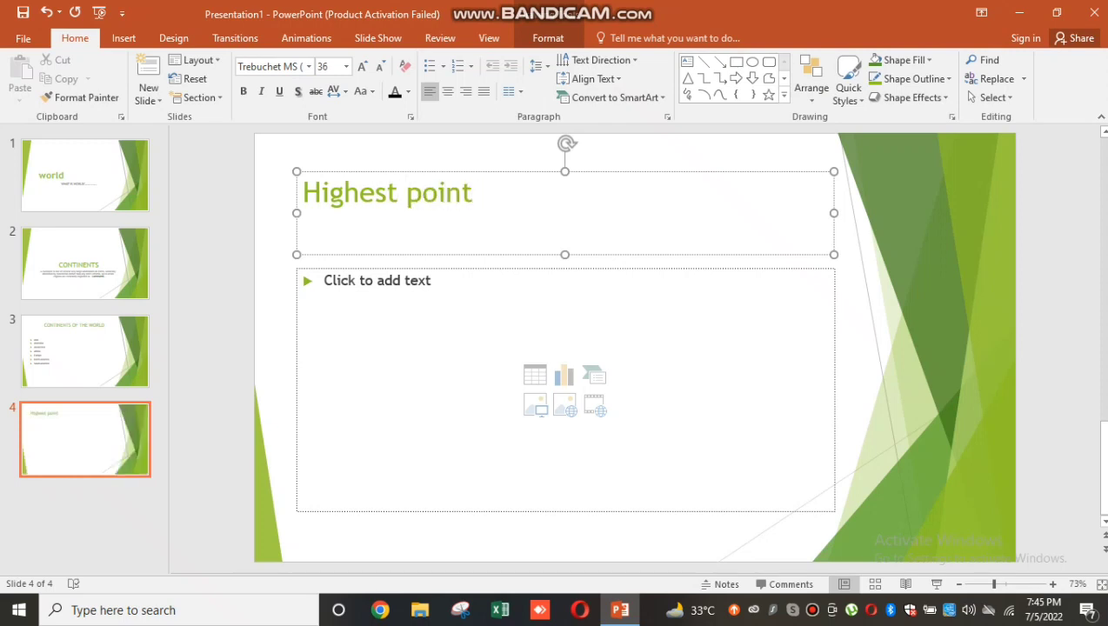
type(" of the W")
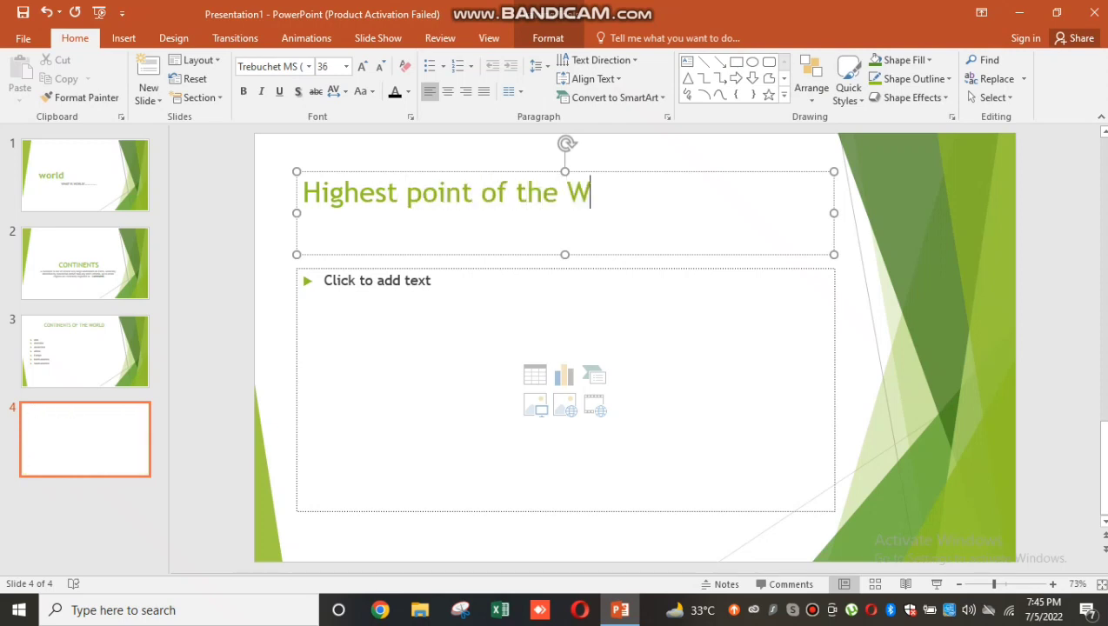
type("orld")
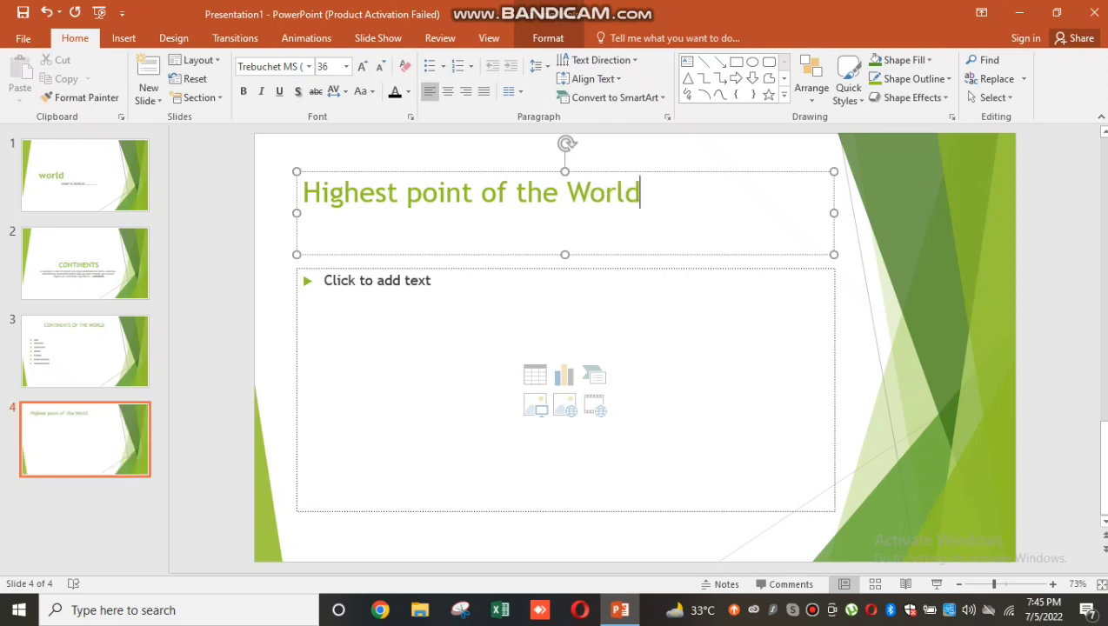
key("ctrl+a")
key("ctrl+e")
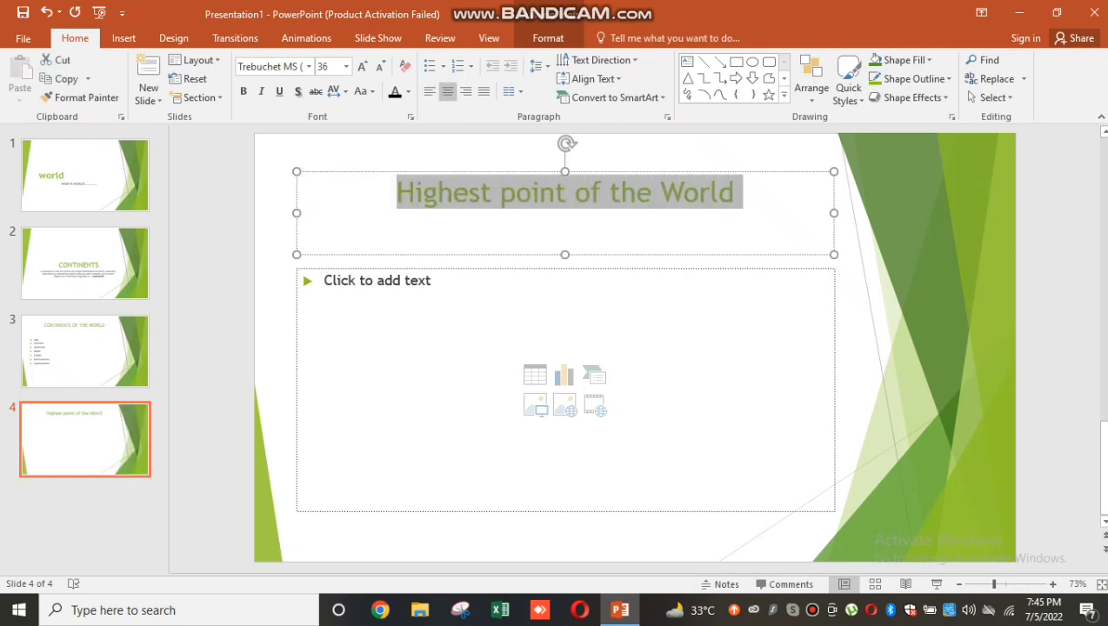
left_click(323, 280)
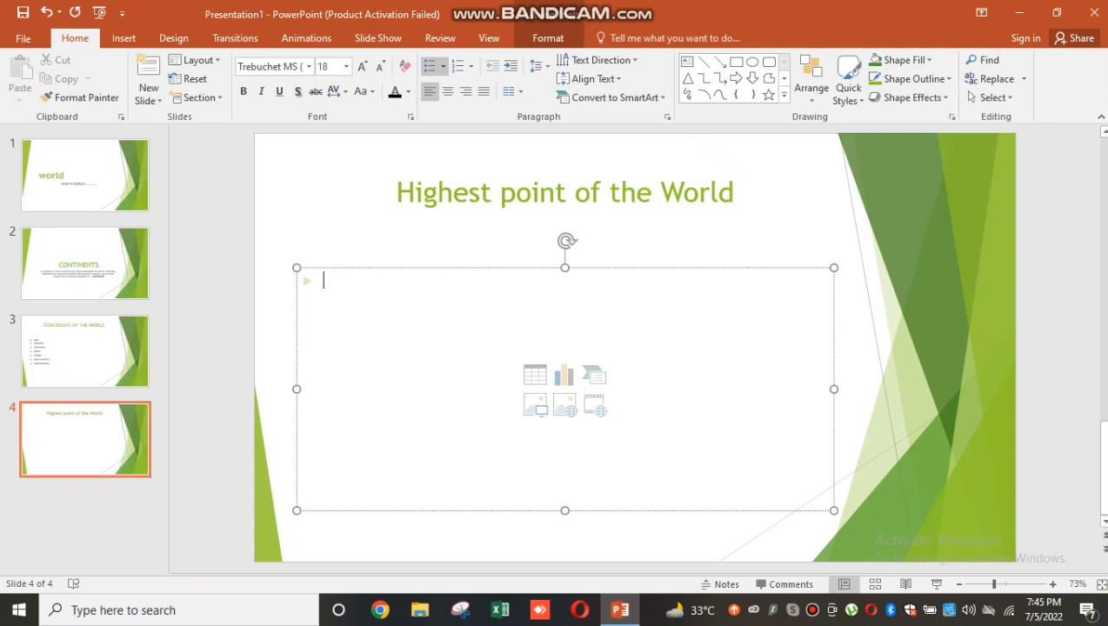
- Write the body sentence saying mount Everest, the world's tallest point, reaches 29,035 feet
type("Th")
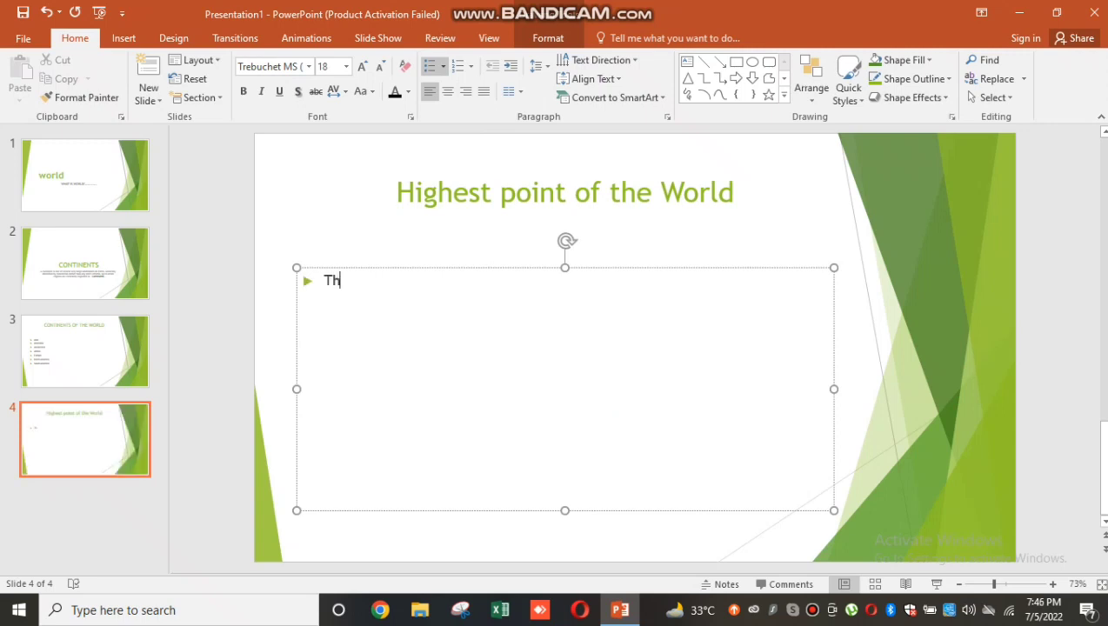
type("e talle")
type("st p")
type("oint in")
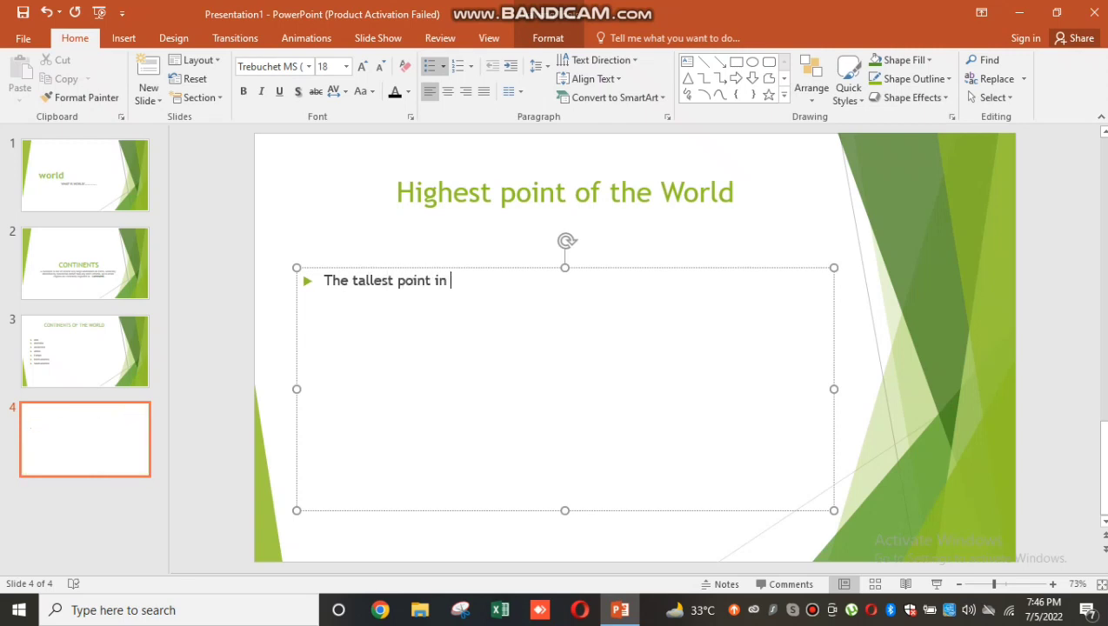
type(" the world,")
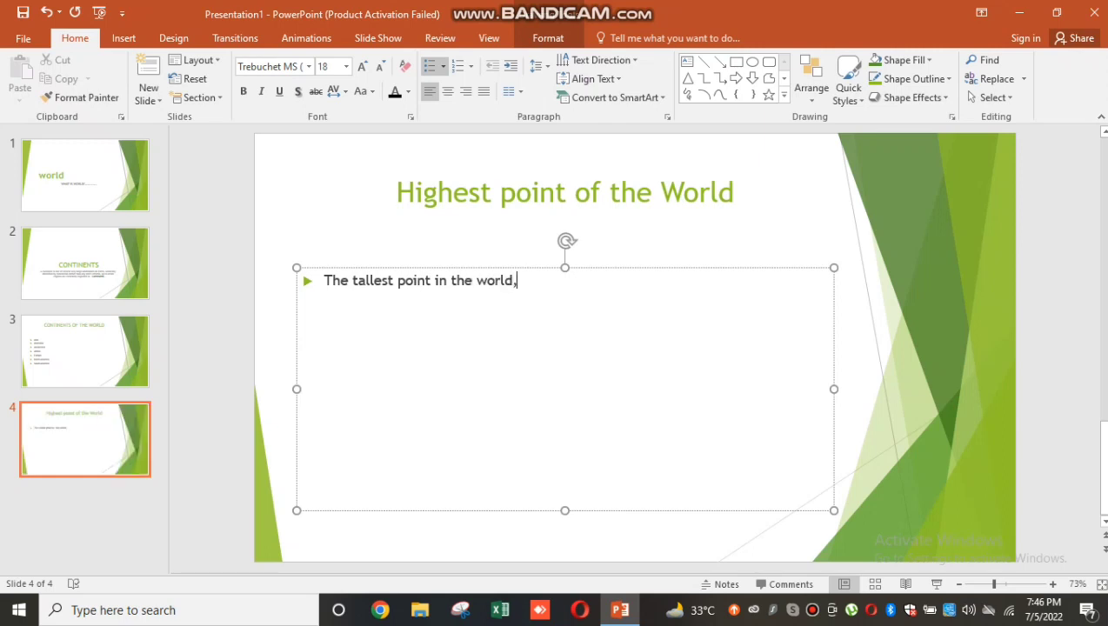
type("mount ")
type("Evere")
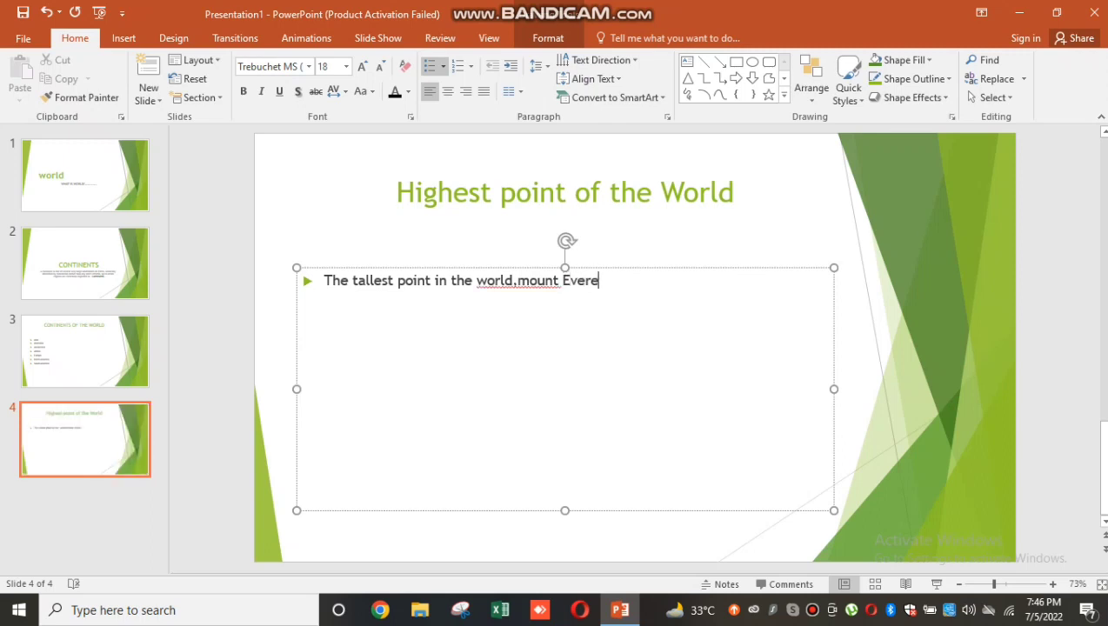
type("st, ")
type("reaches ")
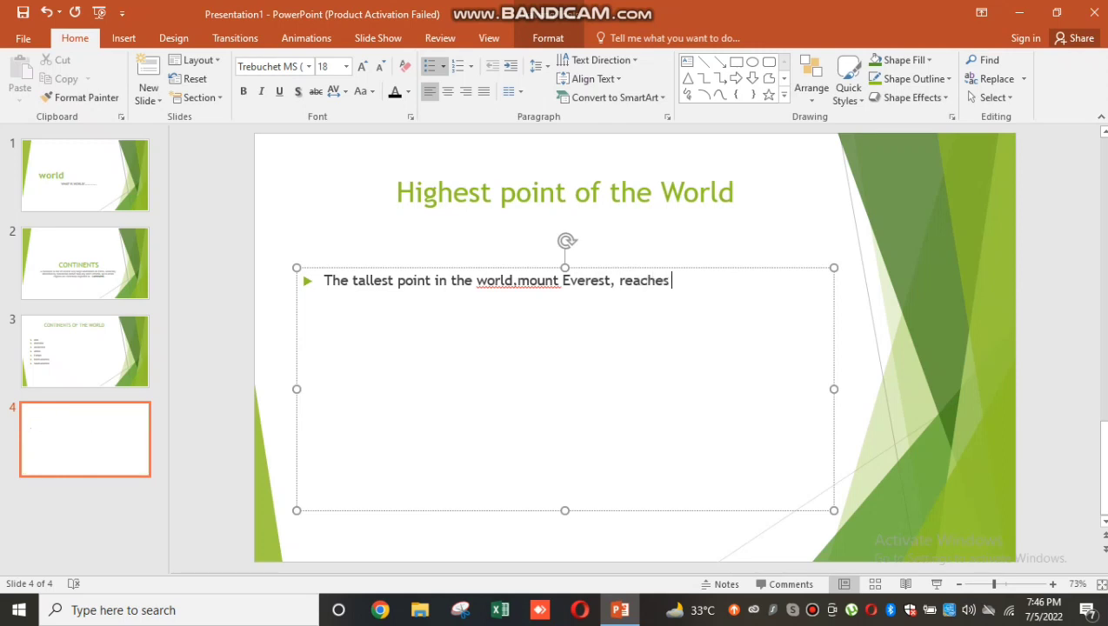
type("as high")
type(" as2")
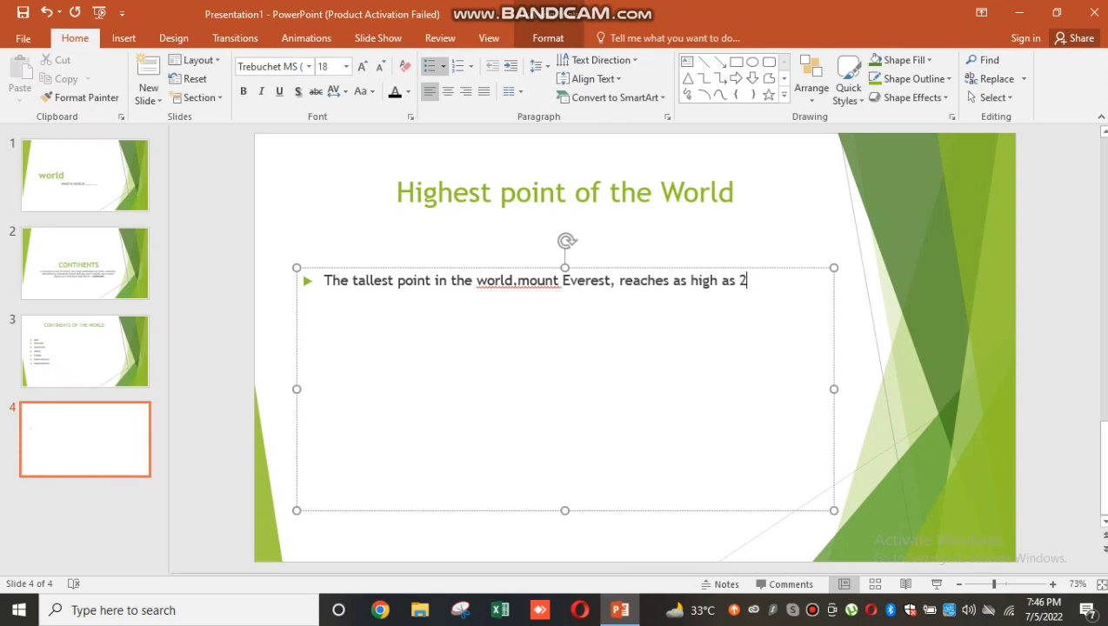
type("9,0")
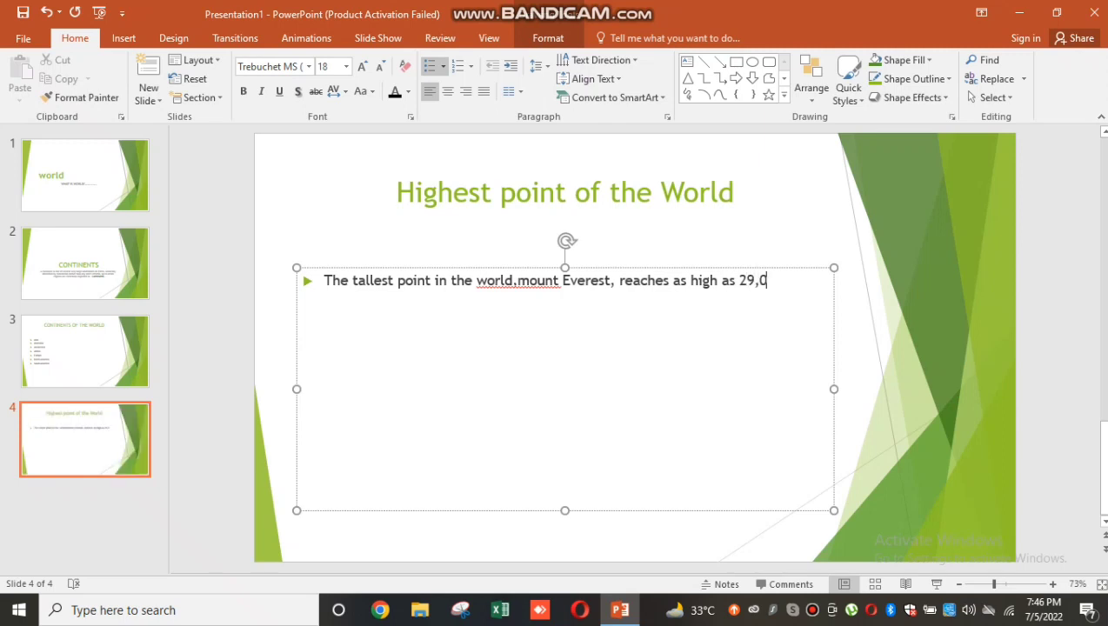
type("3")
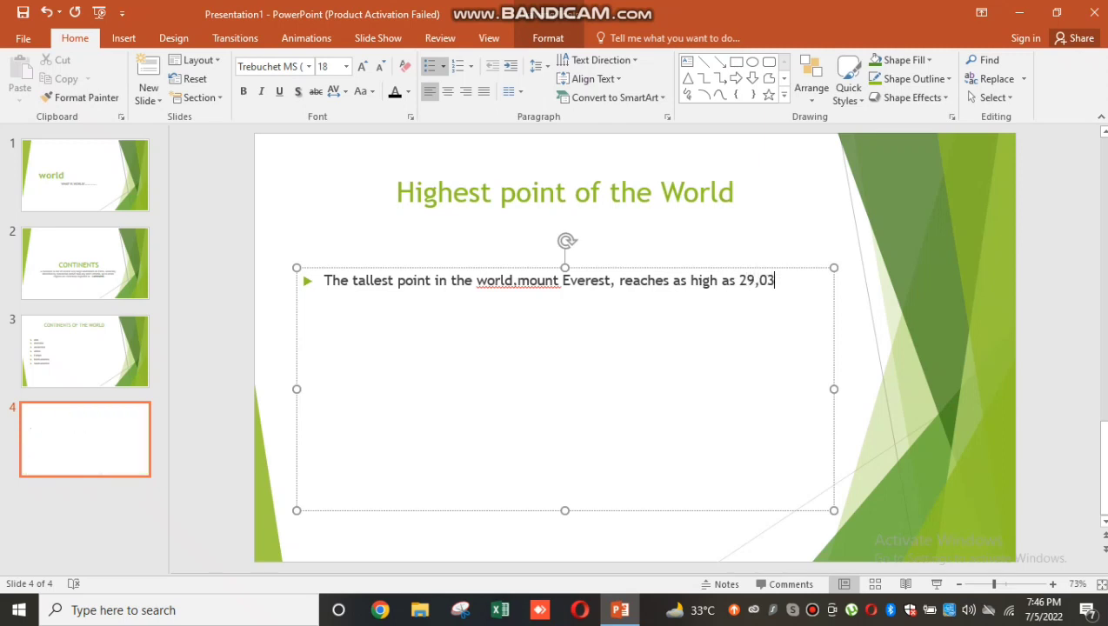
type("5fee")
type("t.")
type("t ")
type("is the mou")
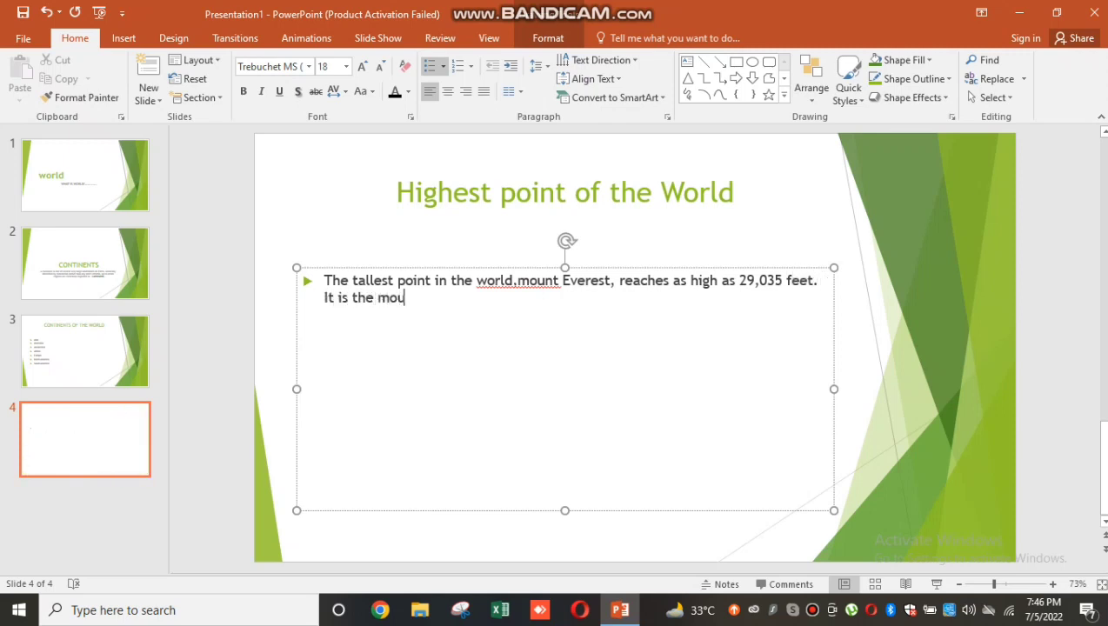
type("ntain t")
type("hat is ")
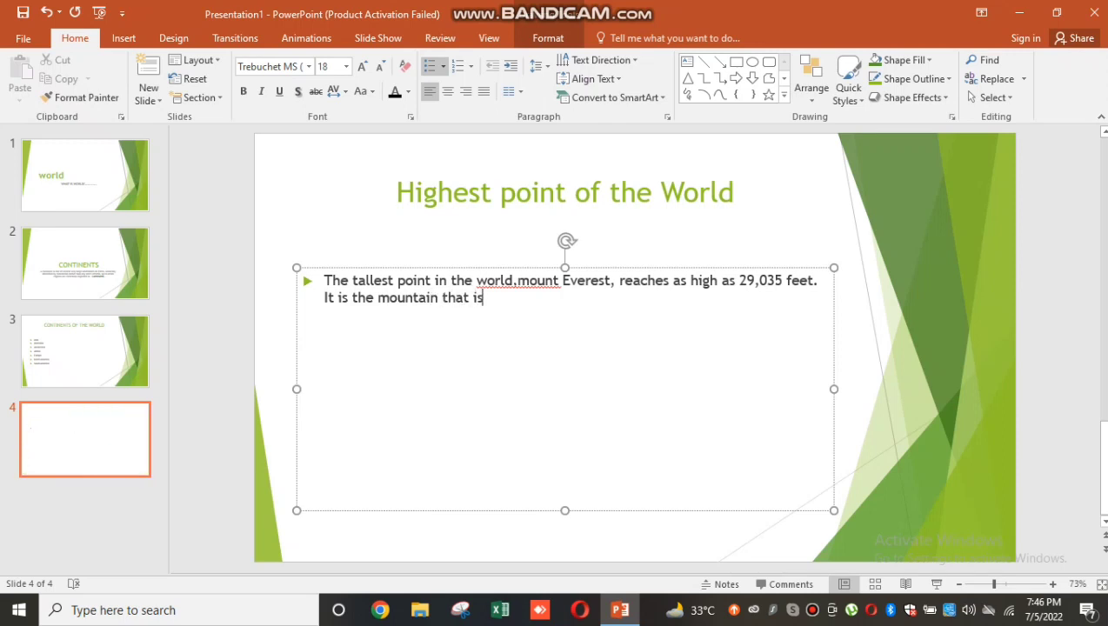
type("on e")
type("very")
type(" adven")
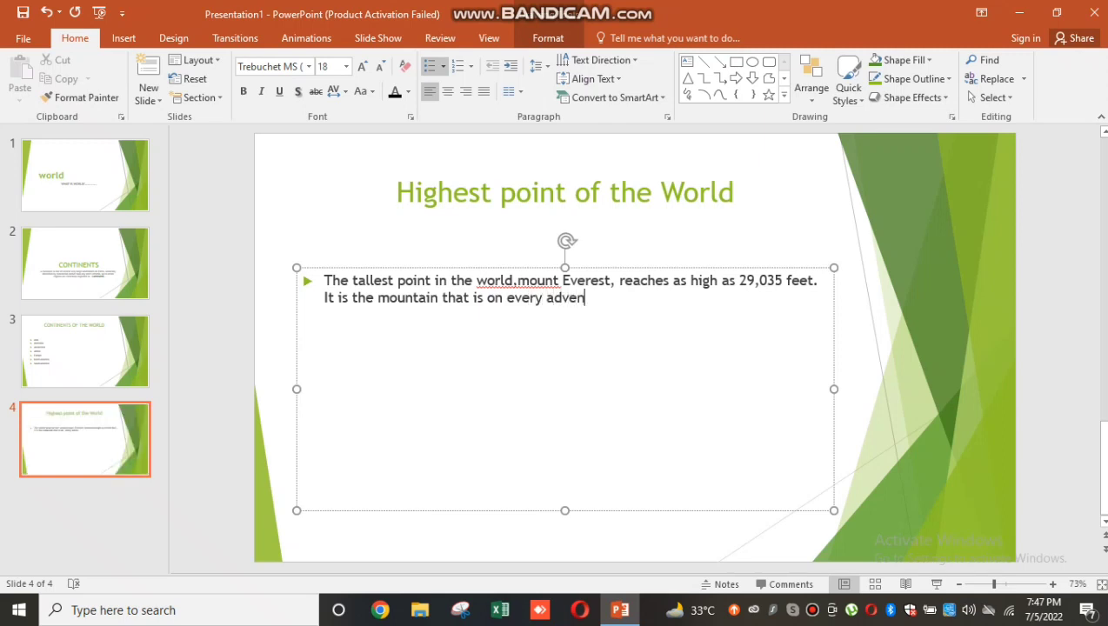
type("ture")
type(",")
type(" b")
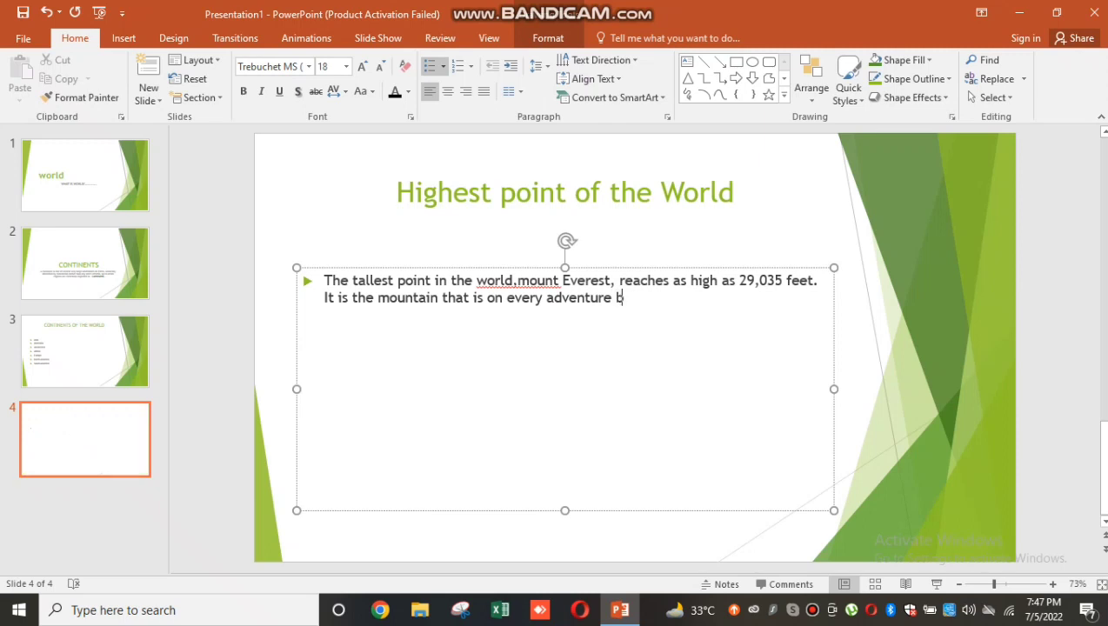
type("ucket")
type(" list")
type(" tocl")
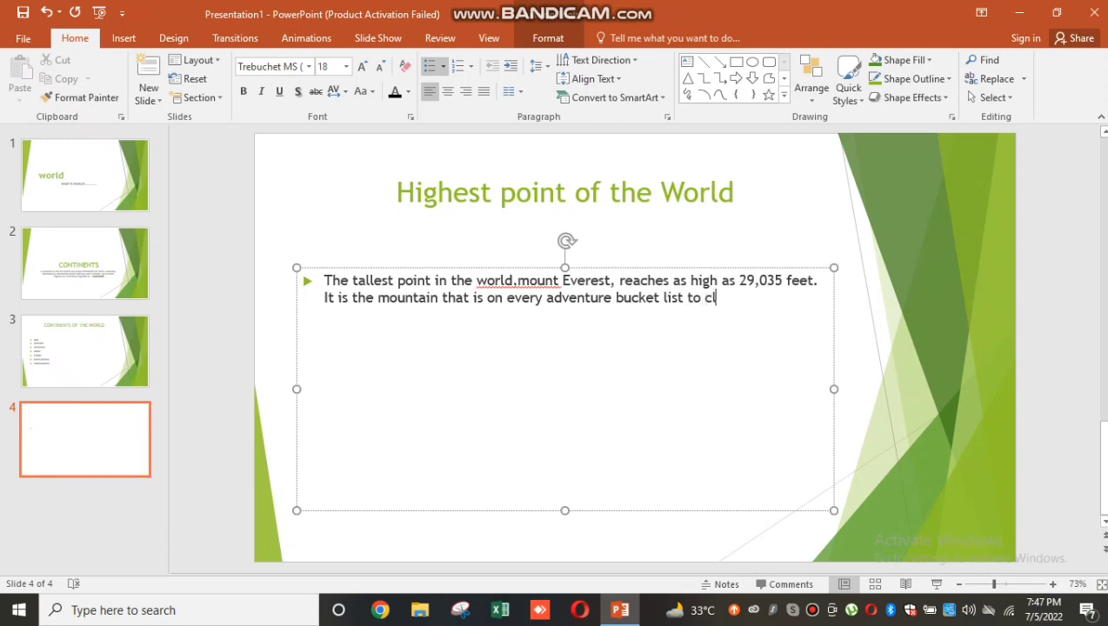
type("imb.")
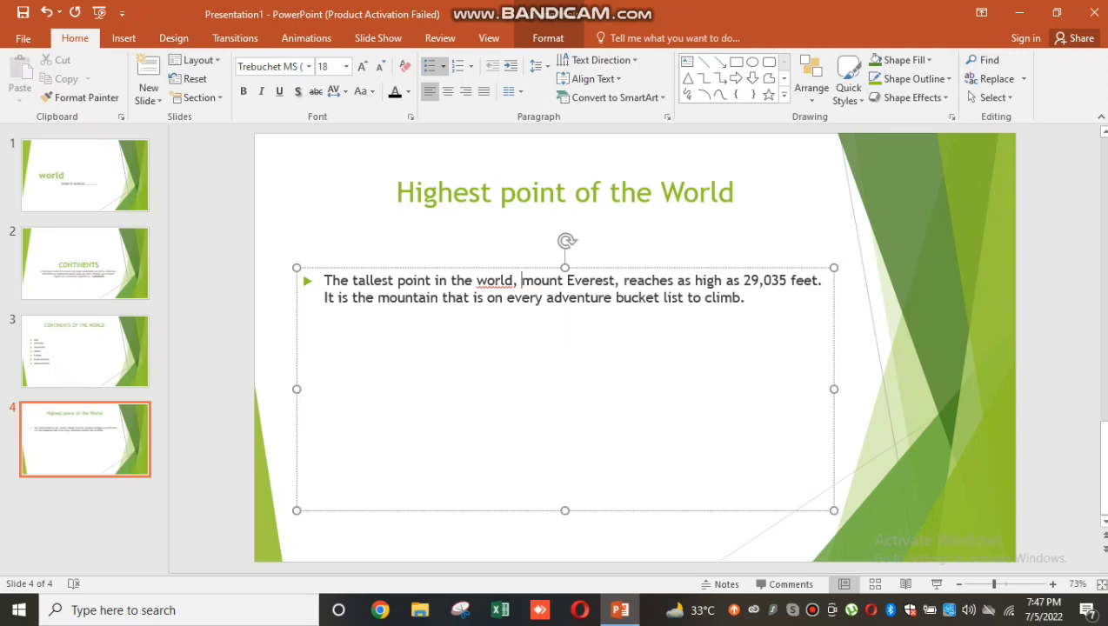
- Change 'mount' to 'Mount' and make 'Mount Everest' bold in the slide 4 body text
key("shift+F10")
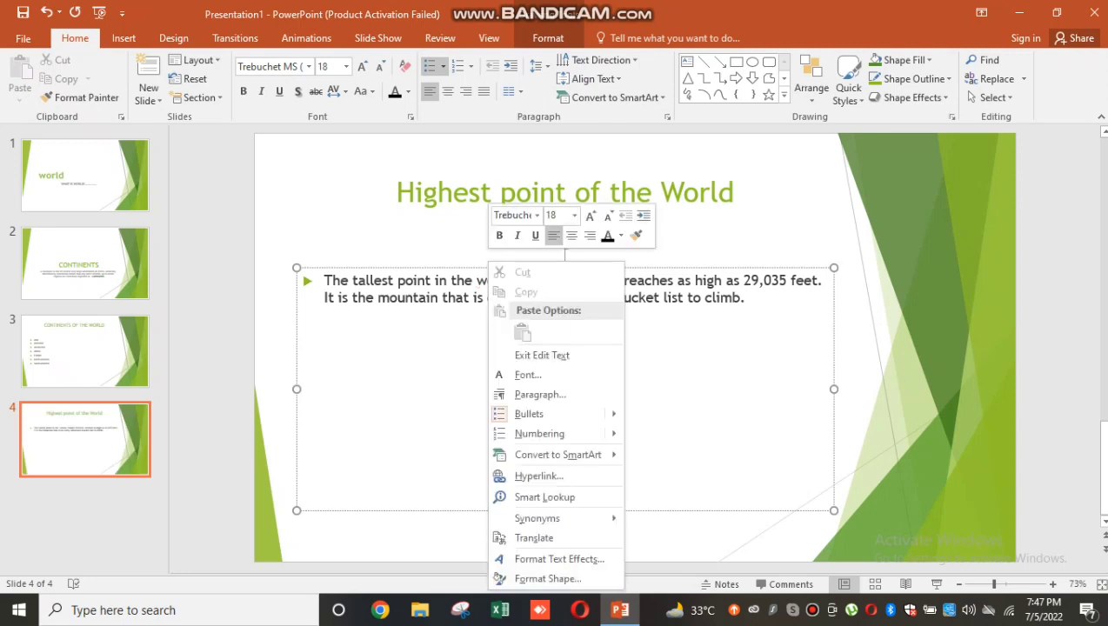
left_click(485, 280)
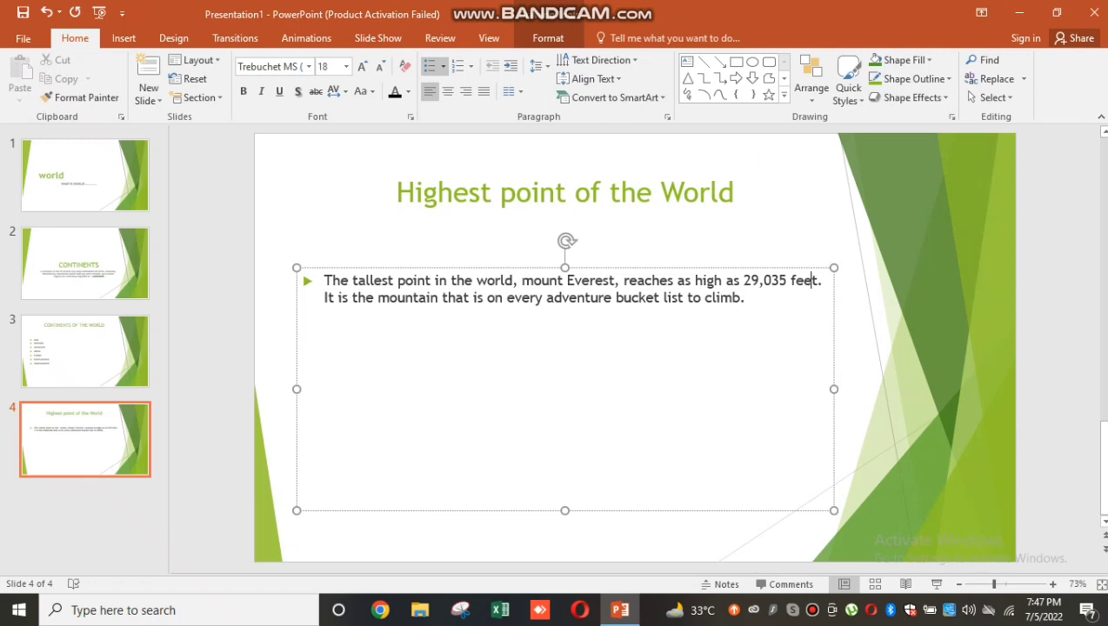
key("BackSpace")
type("M")
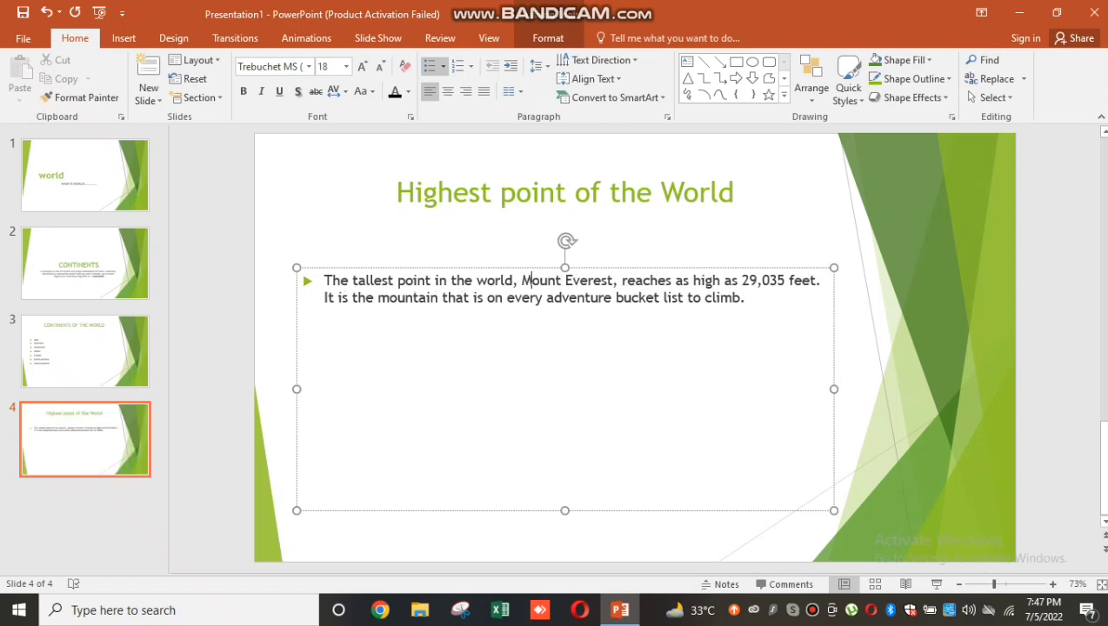
left_click_drag(612, 280, 522, 280)
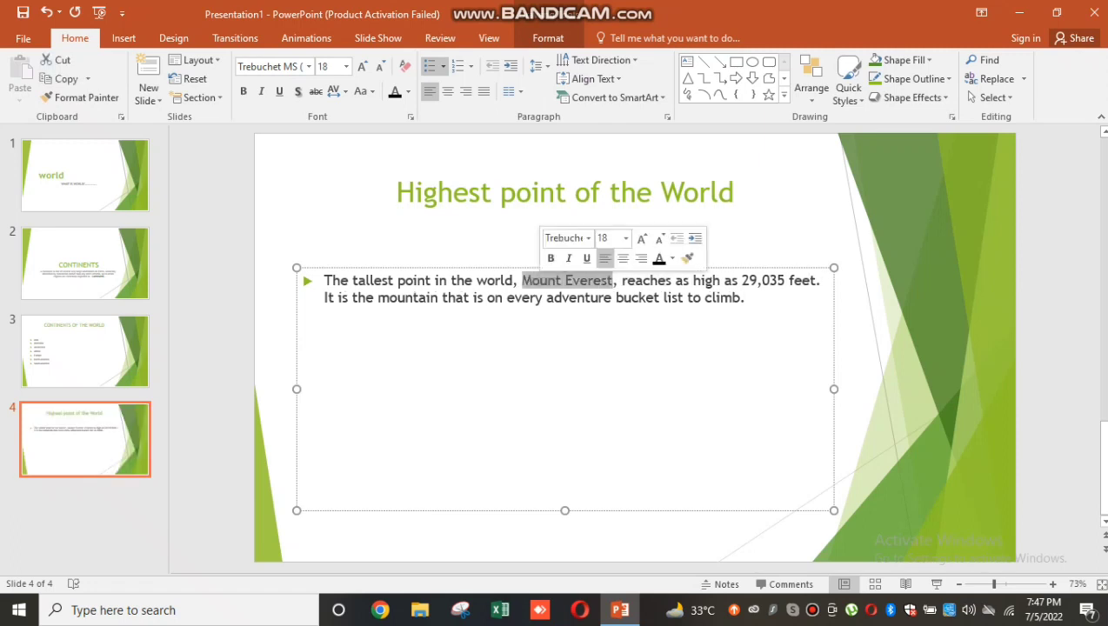
left_click(550, 259)
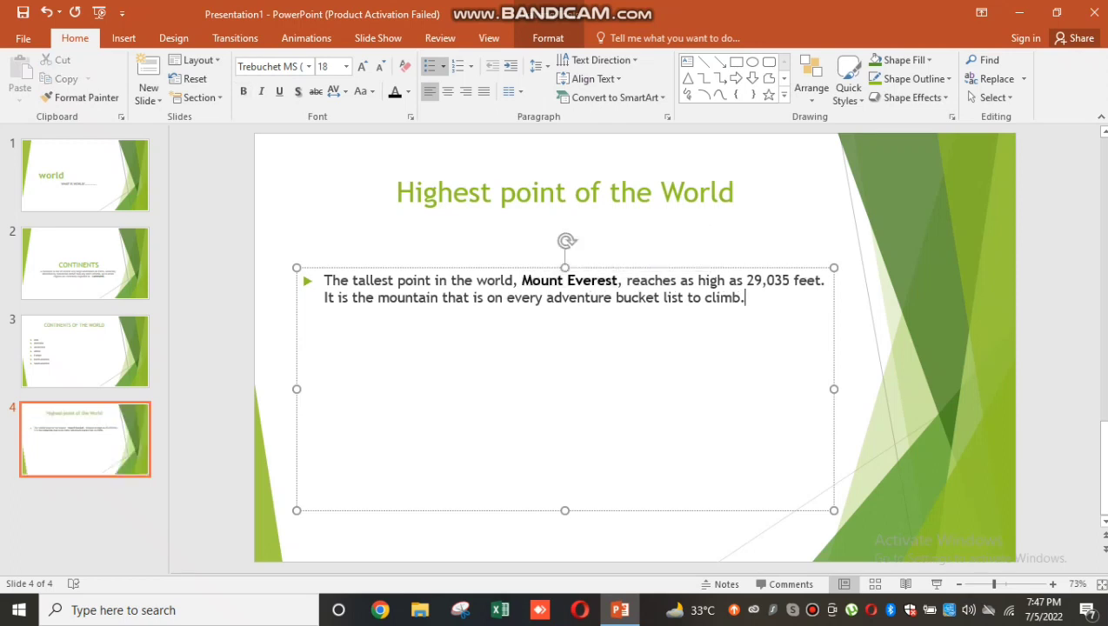
left_click(745, 298)
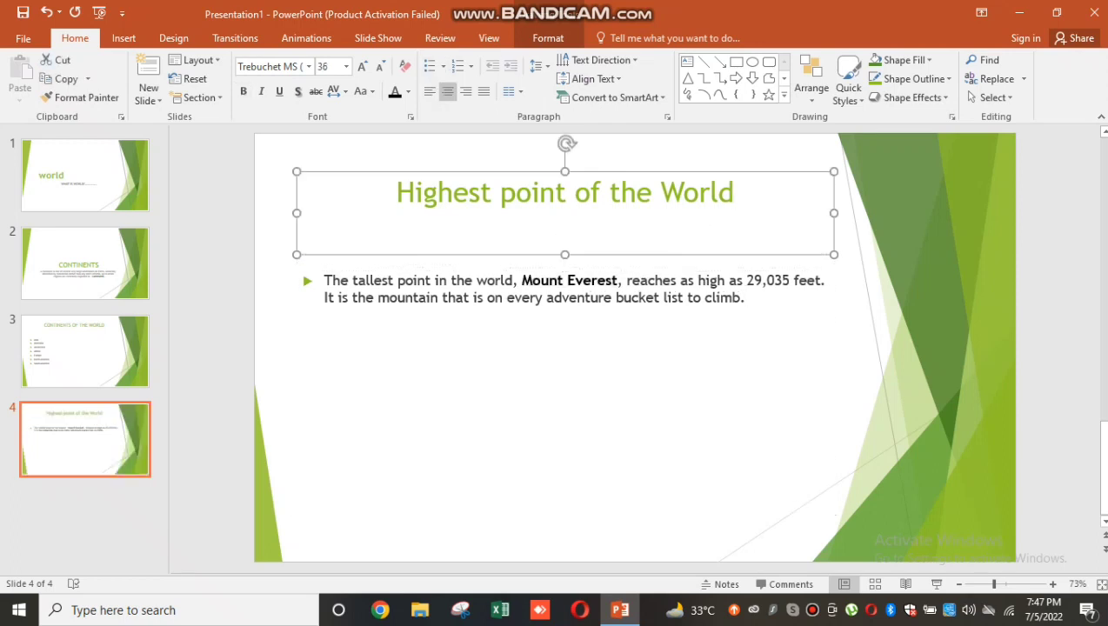
- Add slide 5 with the centred title 'Lowest point in the world' and move into its body
key("ctrl+m")
type("Low")
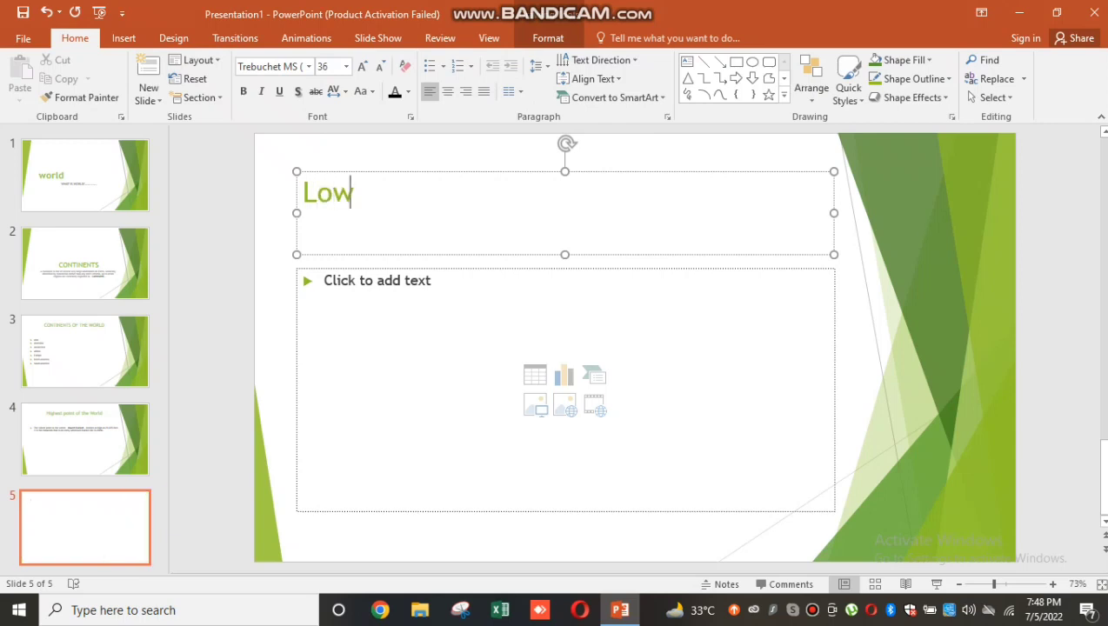
type("est point")
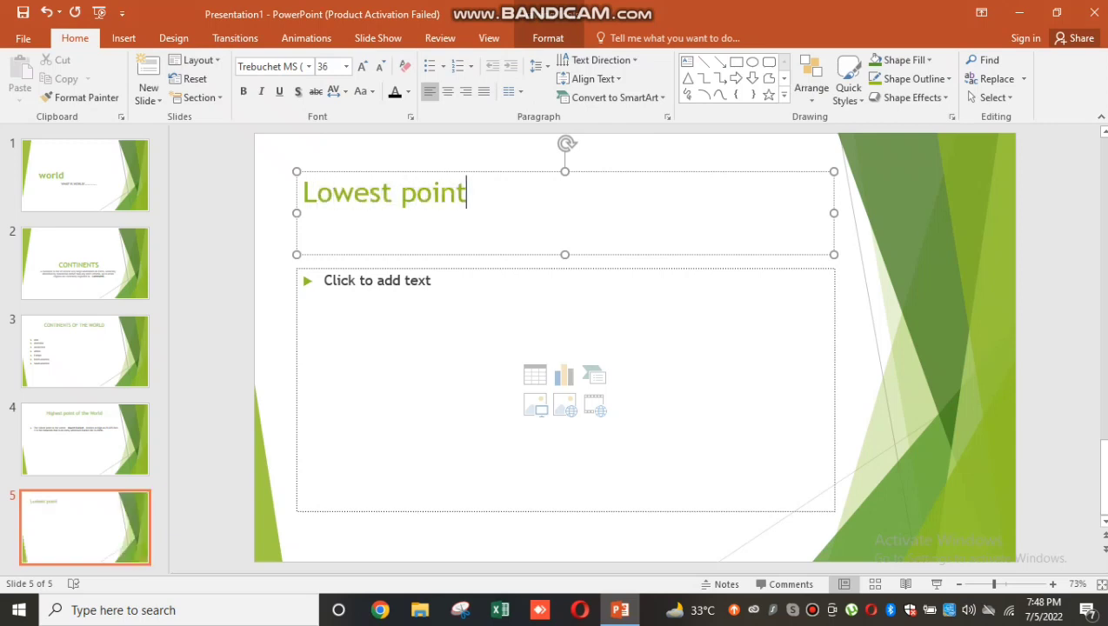
type(" in the wor")
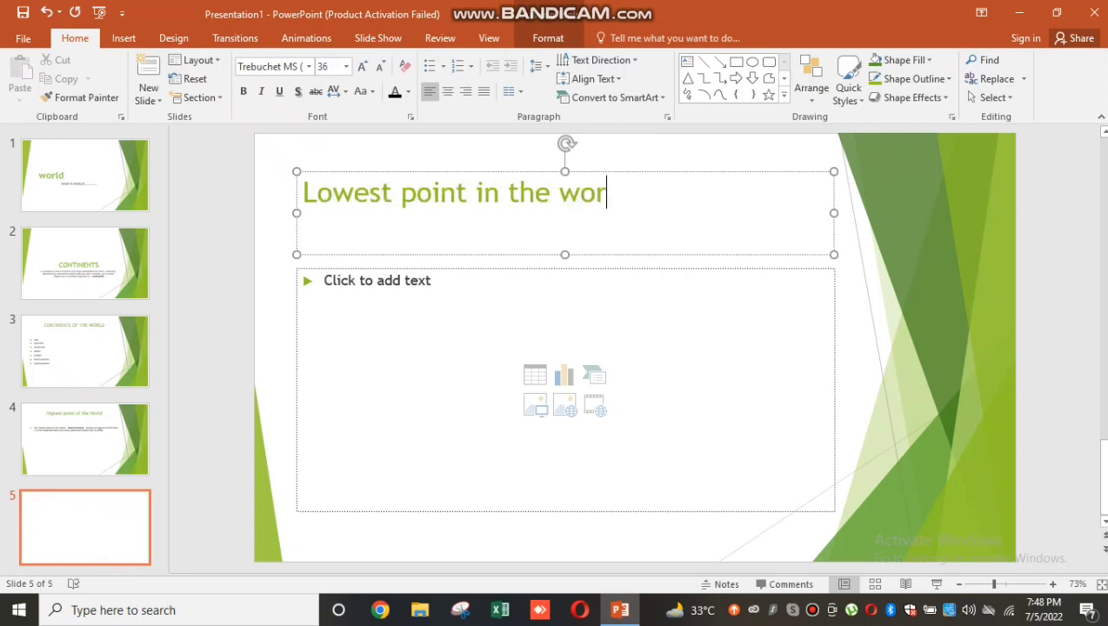
type("ld")
key("ctrl+a")
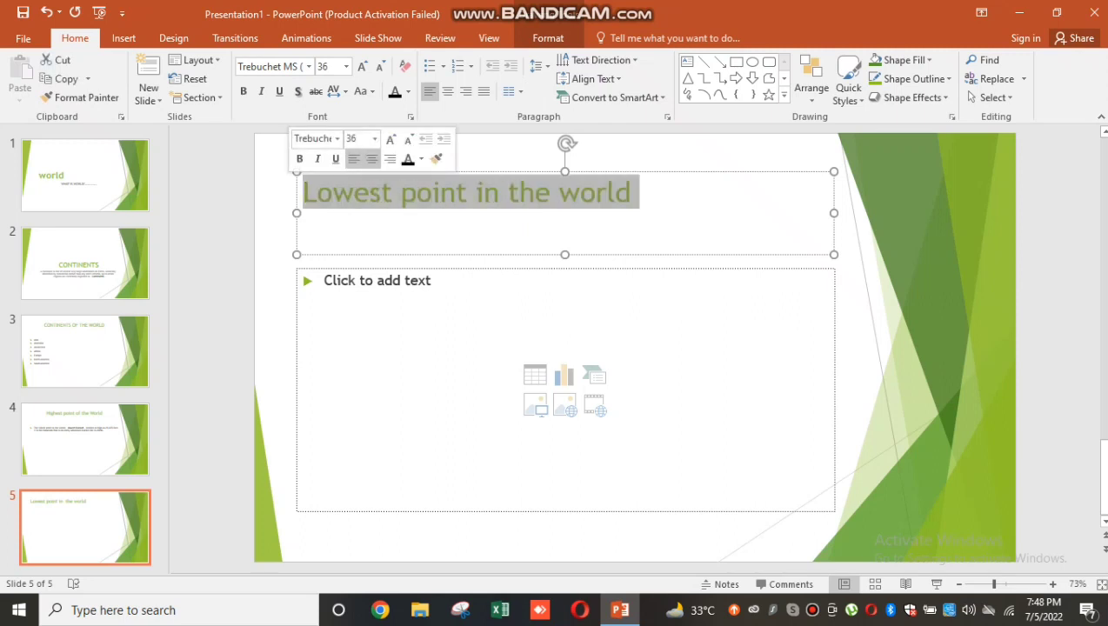
key("ctrl+e")
key("ctrl+Return")
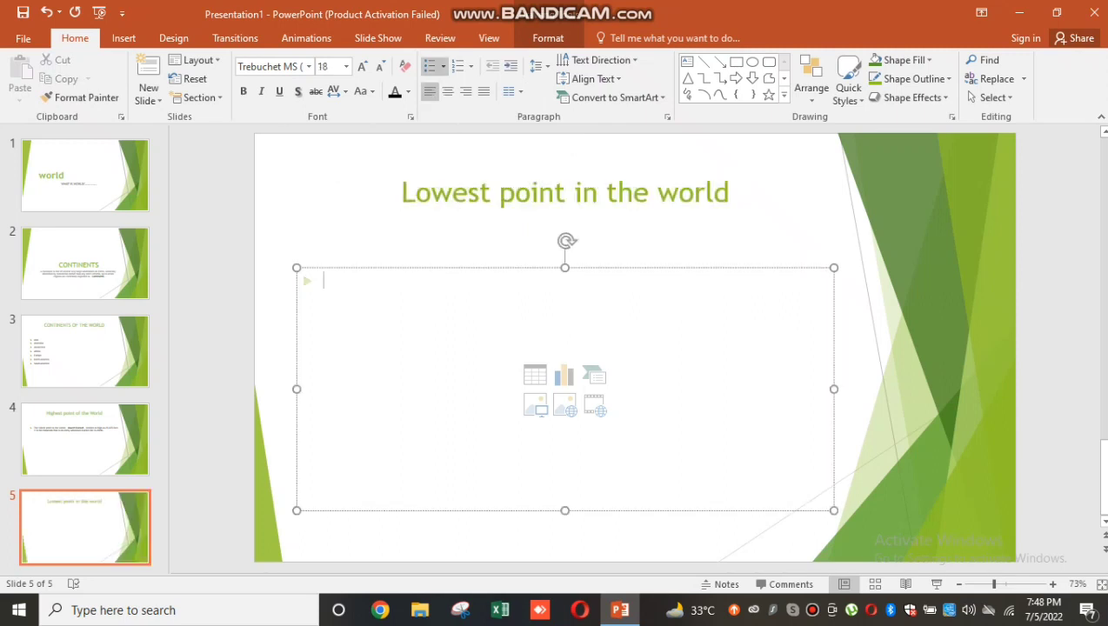
- Type the Dead Sea text: lowest point, 434 meters below sea level, ending 'That irony.'
type("Dead")
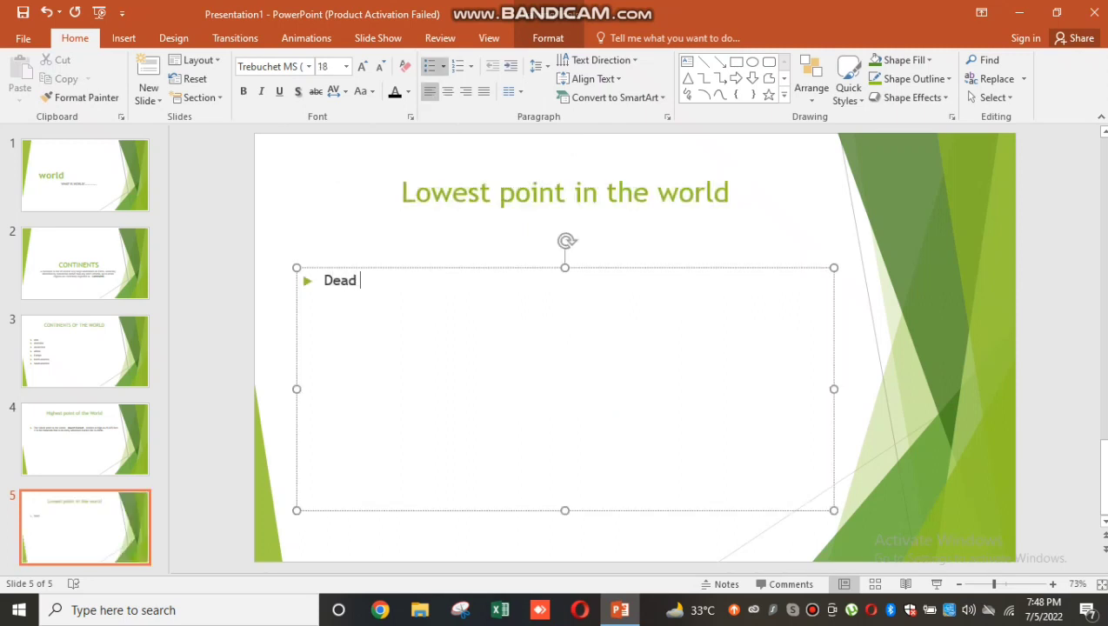
type(" sea i")
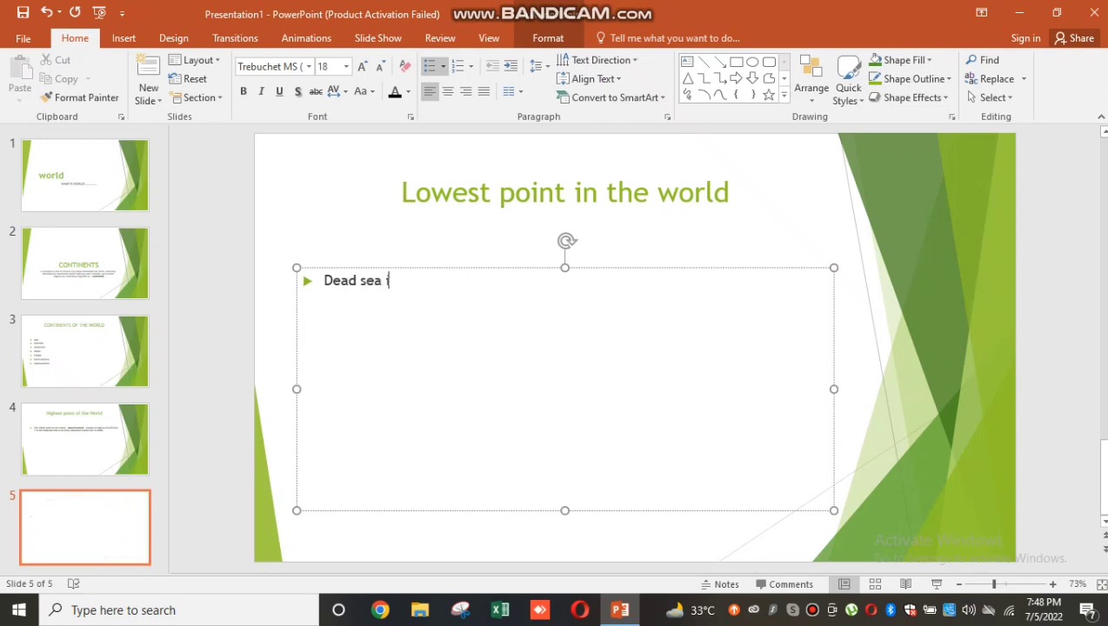
type("s the lowe")
type("st point")
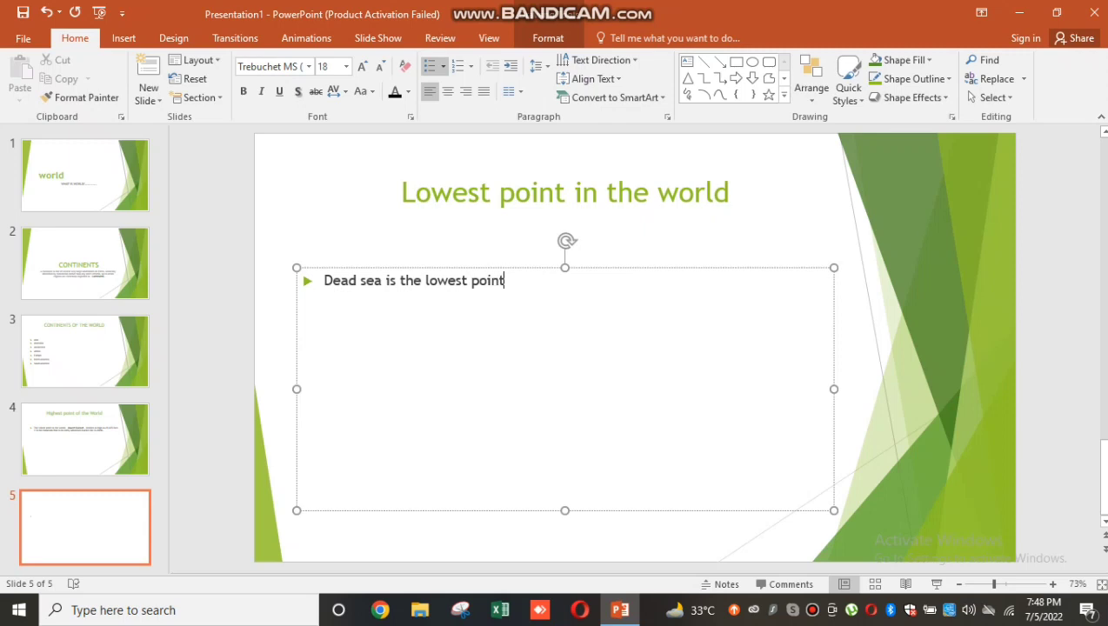
type(" of te")
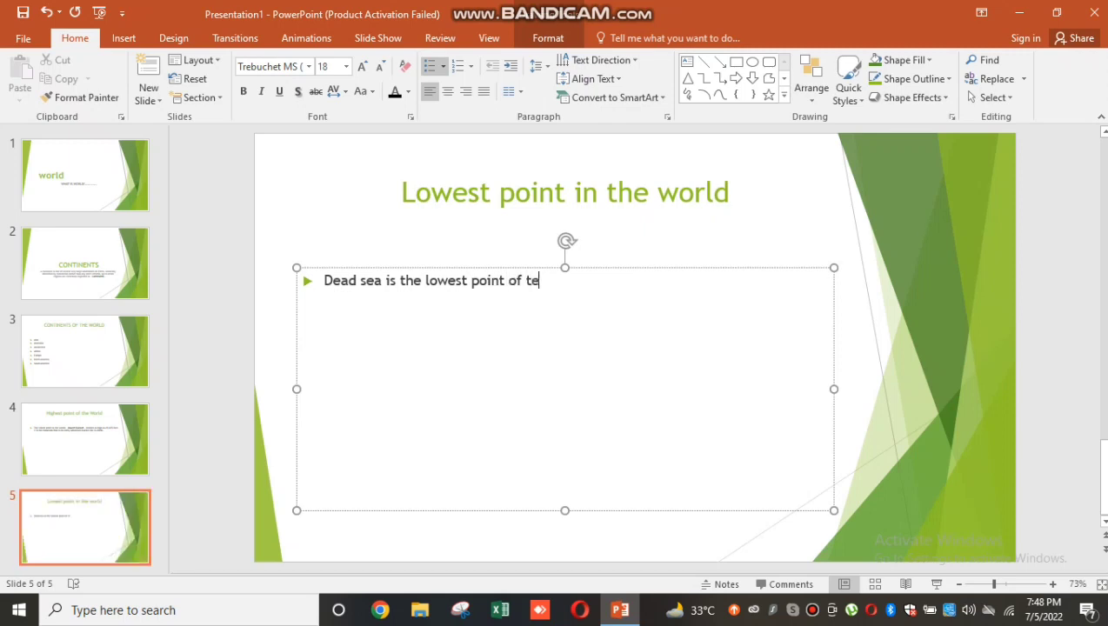
key("BackSpace")
type("he world")
type(". The sea")
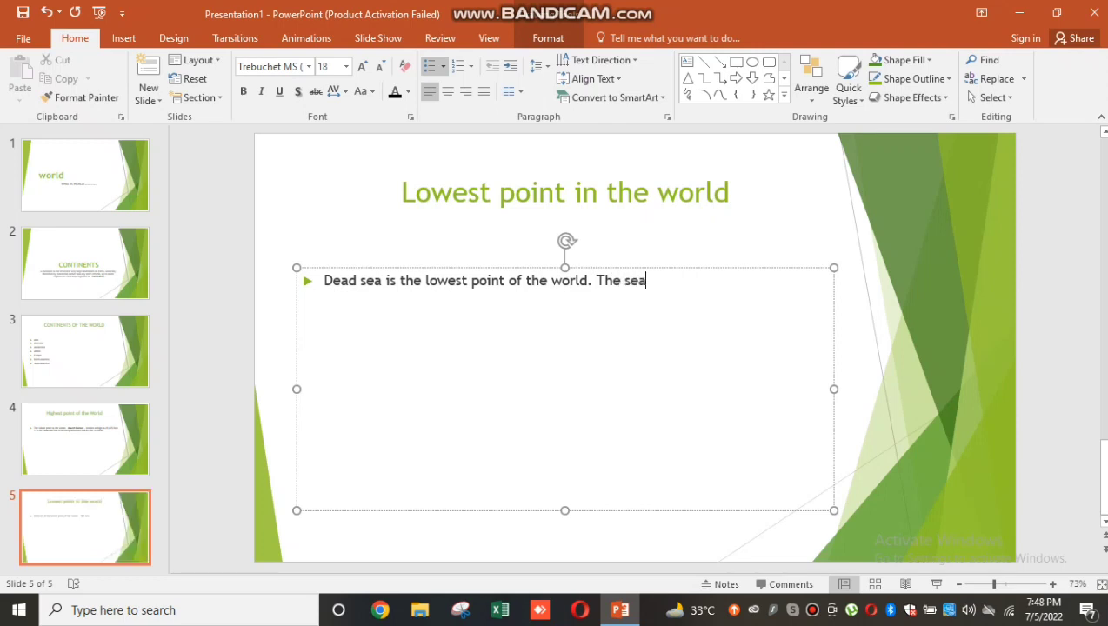
type(" itsel")
type("f ")
type("is loca")
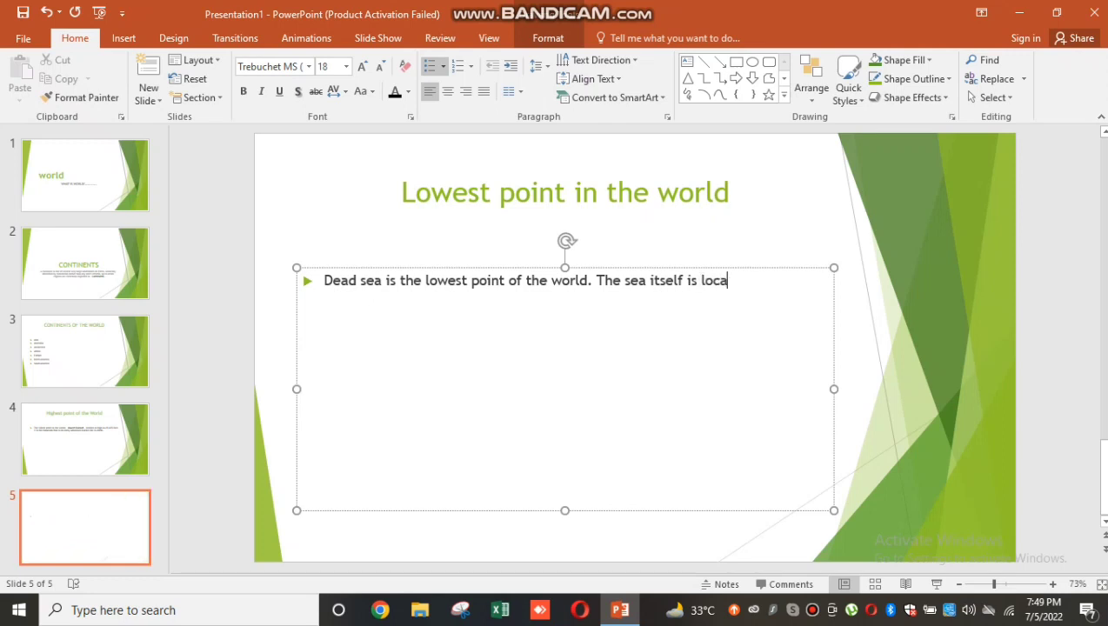
type("ted 4")
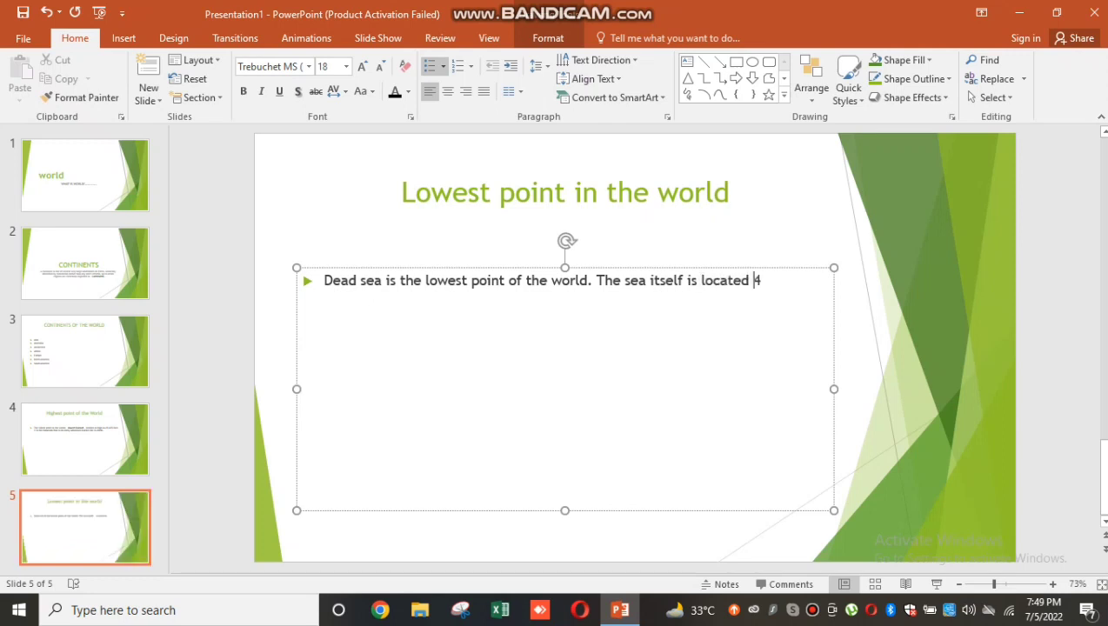
type("34 meter")
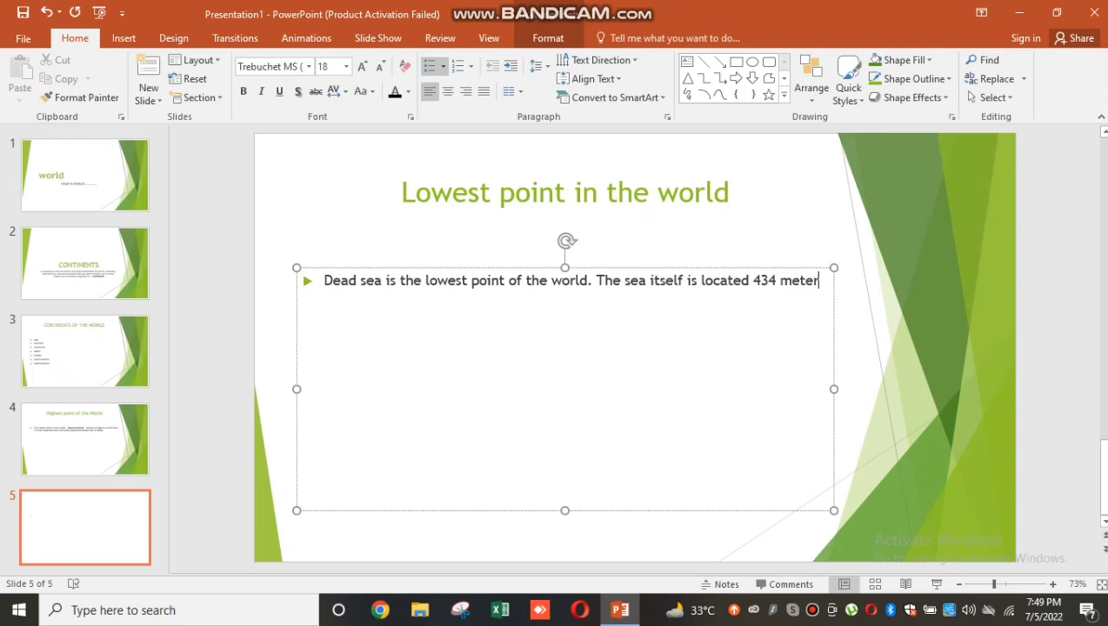
type("s below")
type(" sea leve")
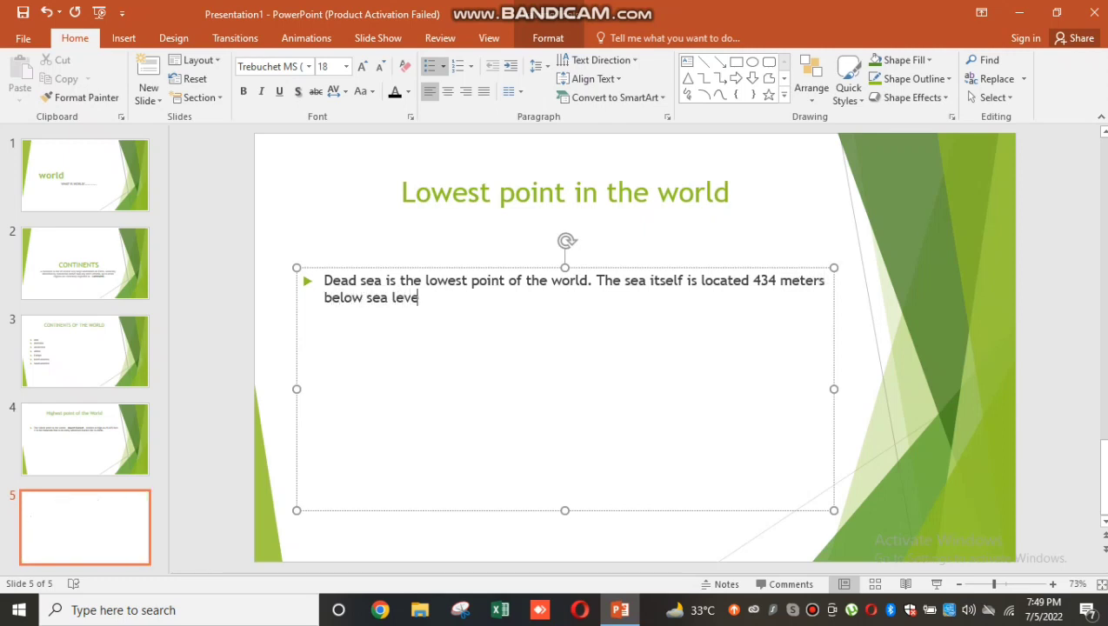
type("l")
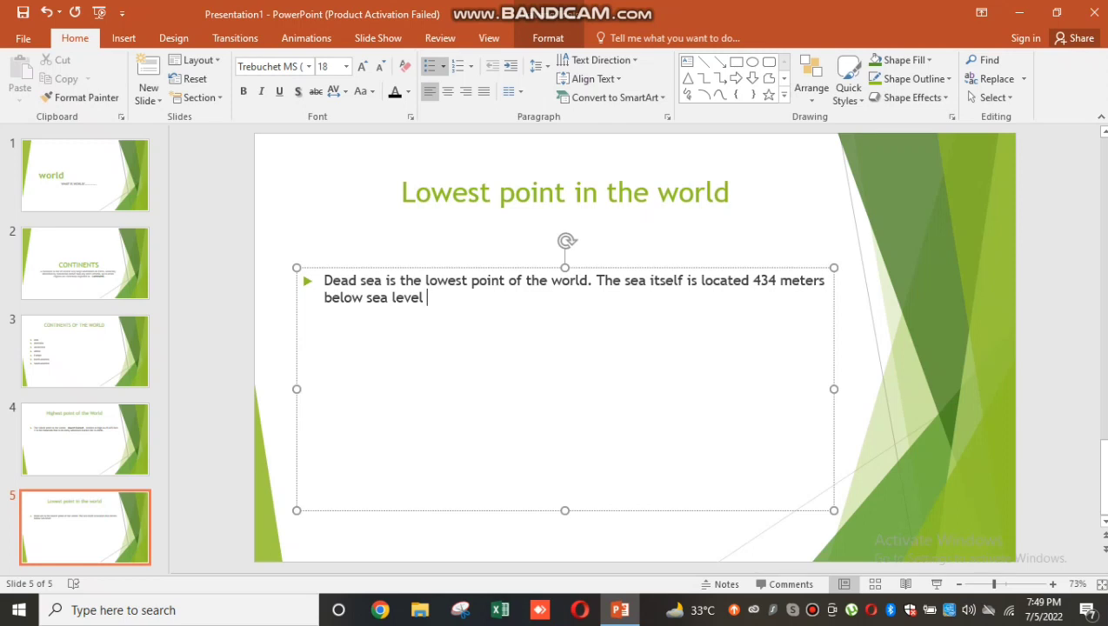
type(" as be")
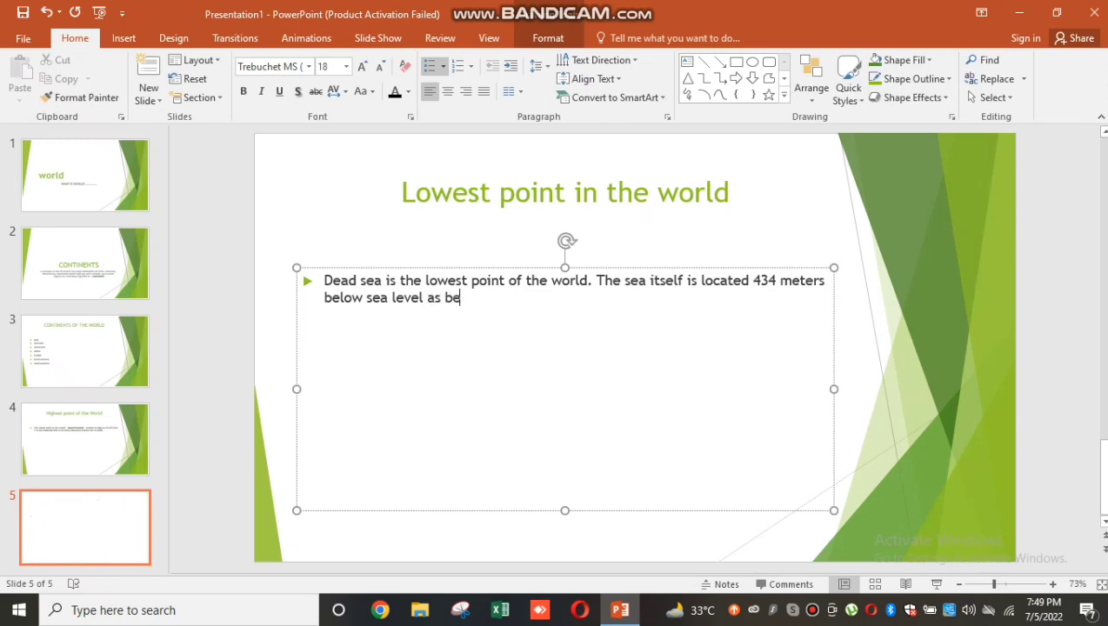
type("low")
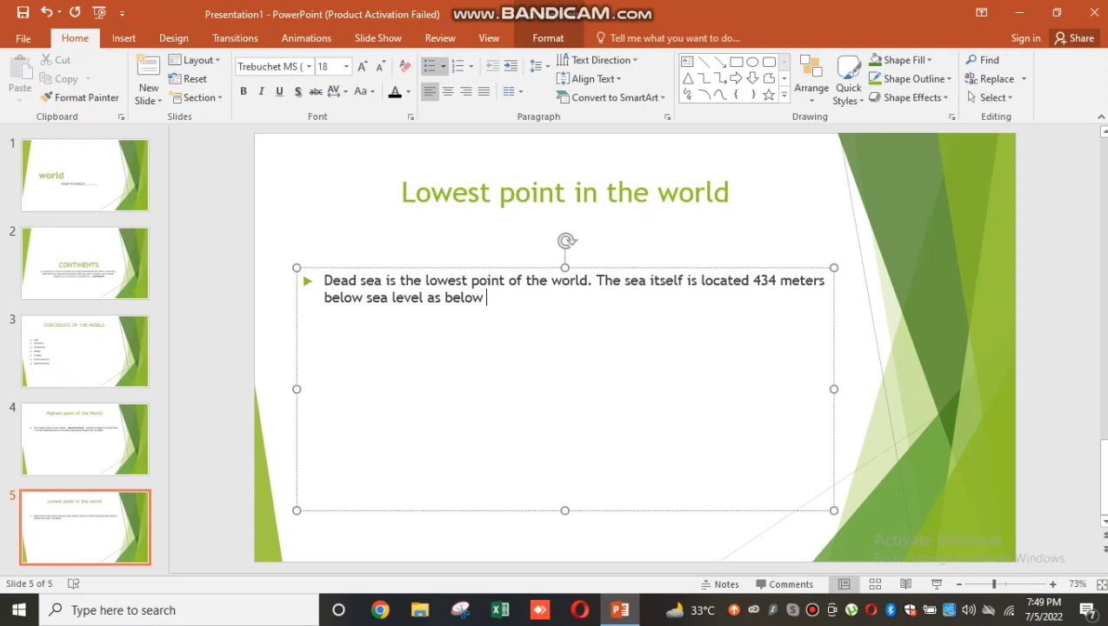
key("BackSpace")
key("BackSpace")
key("BackSpace")
key("BackSpace")
key("BackSpace")
type("se")
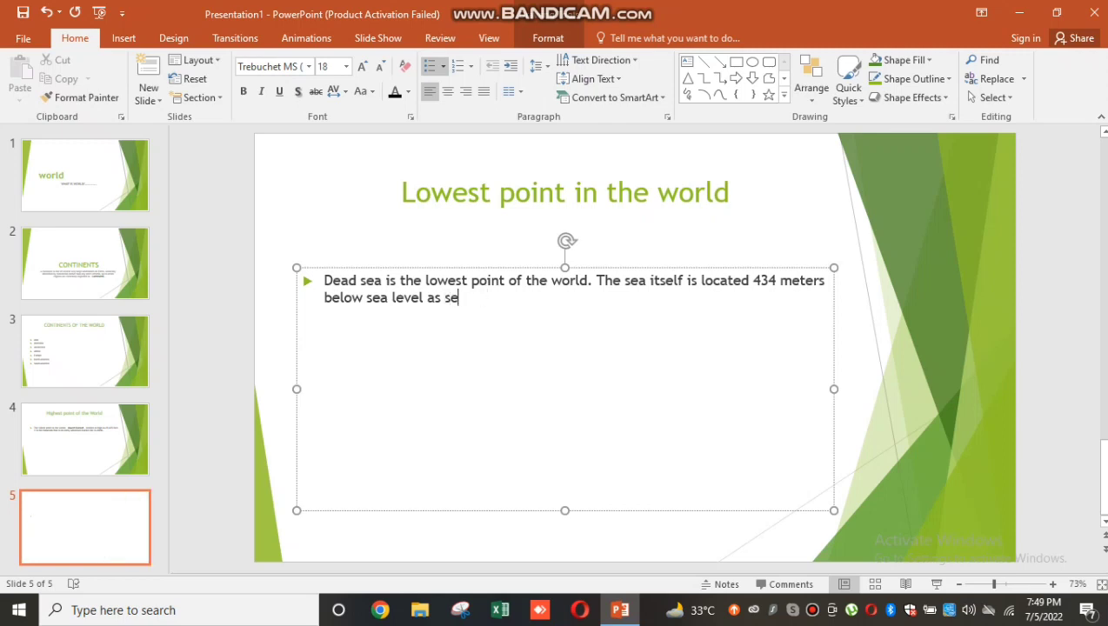
type("a below")
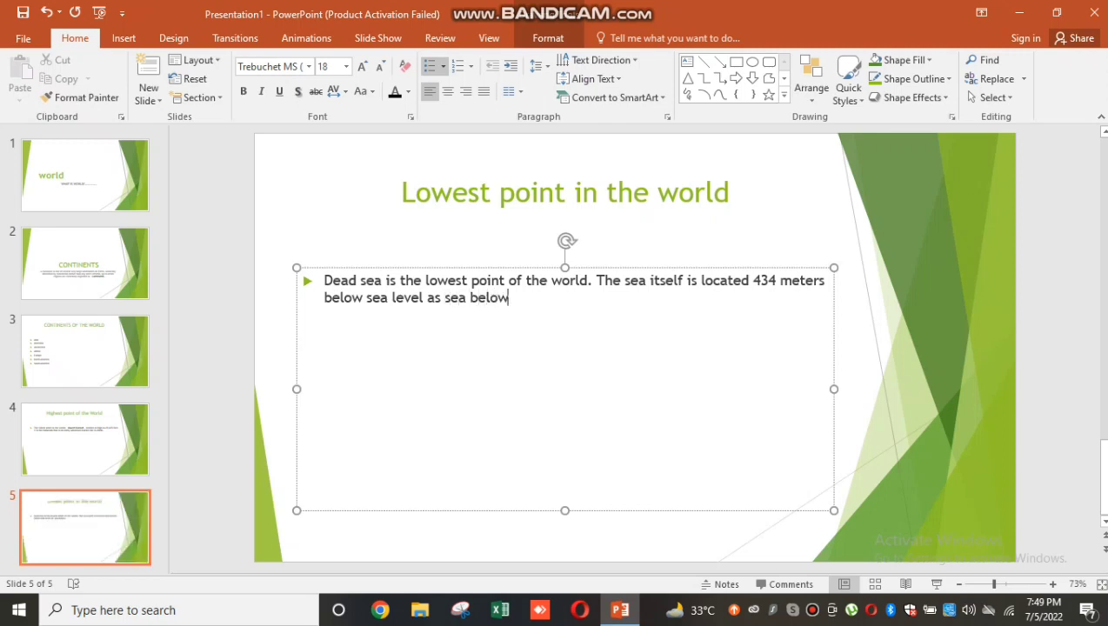
type(" sea l")
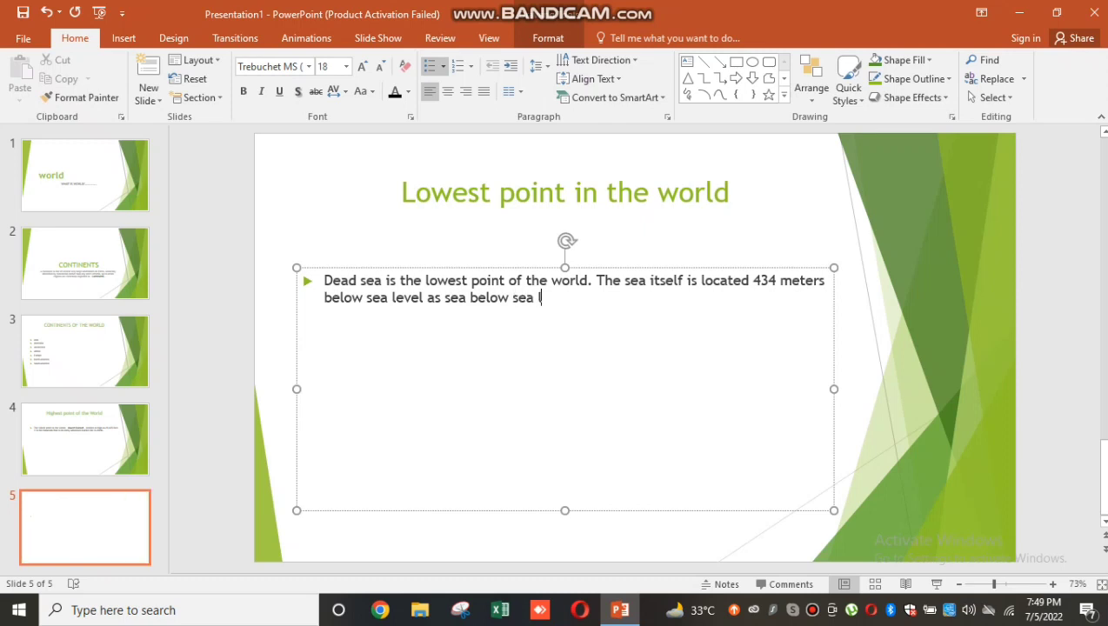
type("evel?")
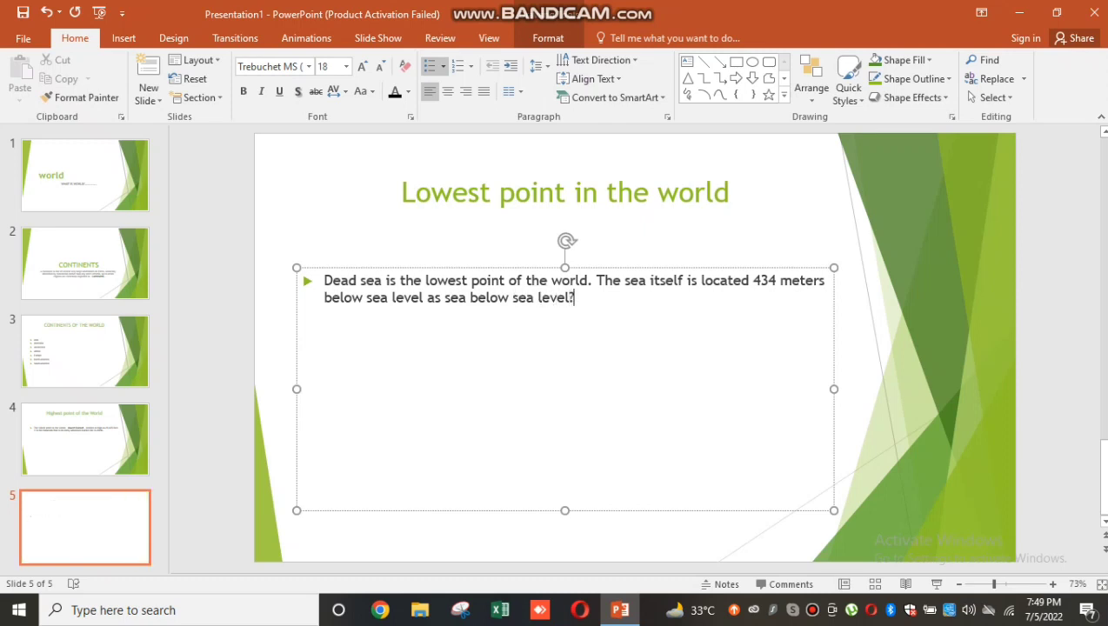
type(" Thaa")
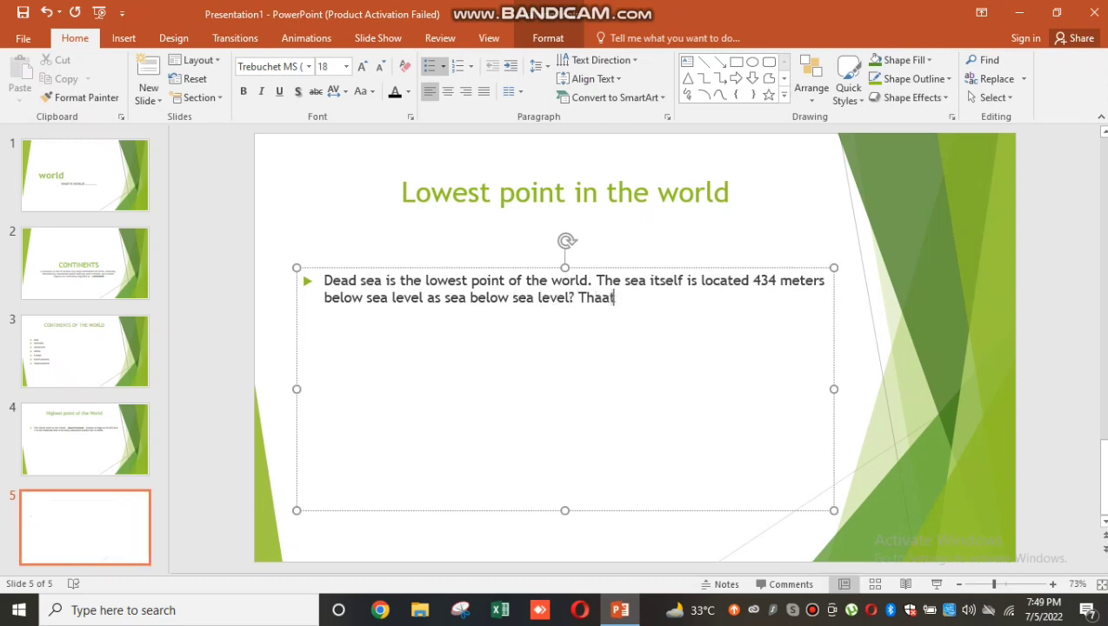
key("BackSpace")
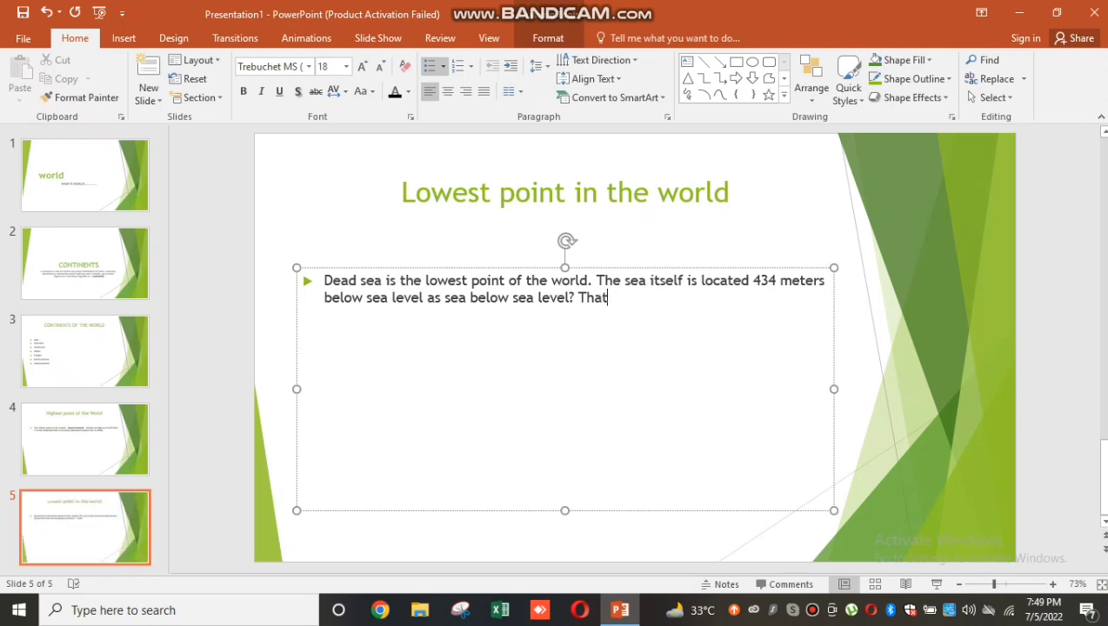
type("t irony")
type(".")
- Bracket the 'as sea below sea level?' aside and bold 'Dead sea' on slide 5
left_click(577, 297)
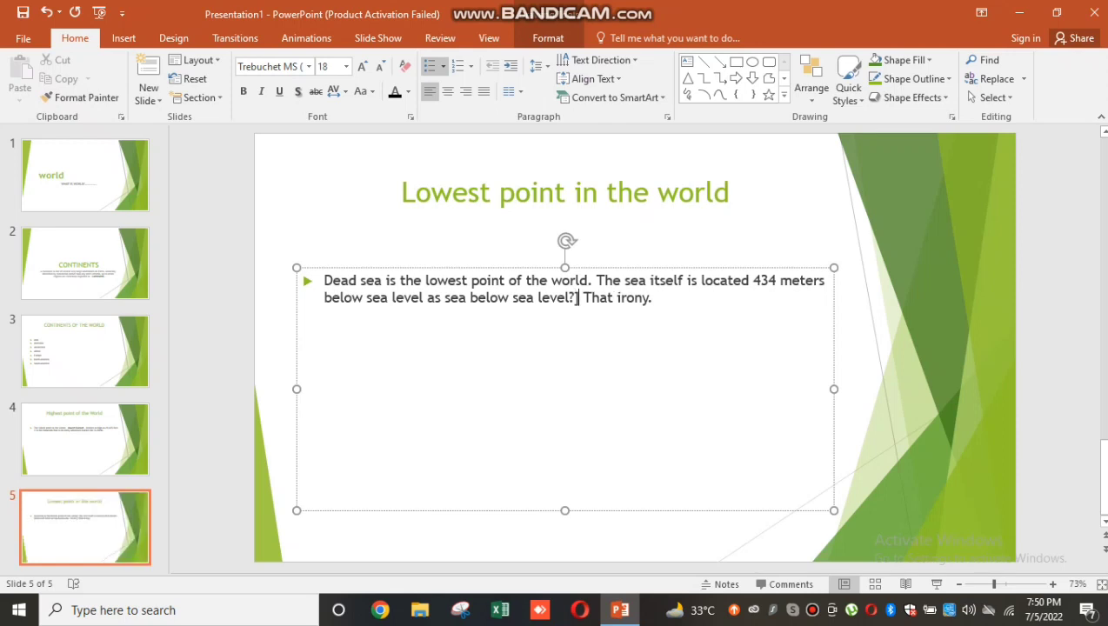
left_click(428, 298)
type("[")
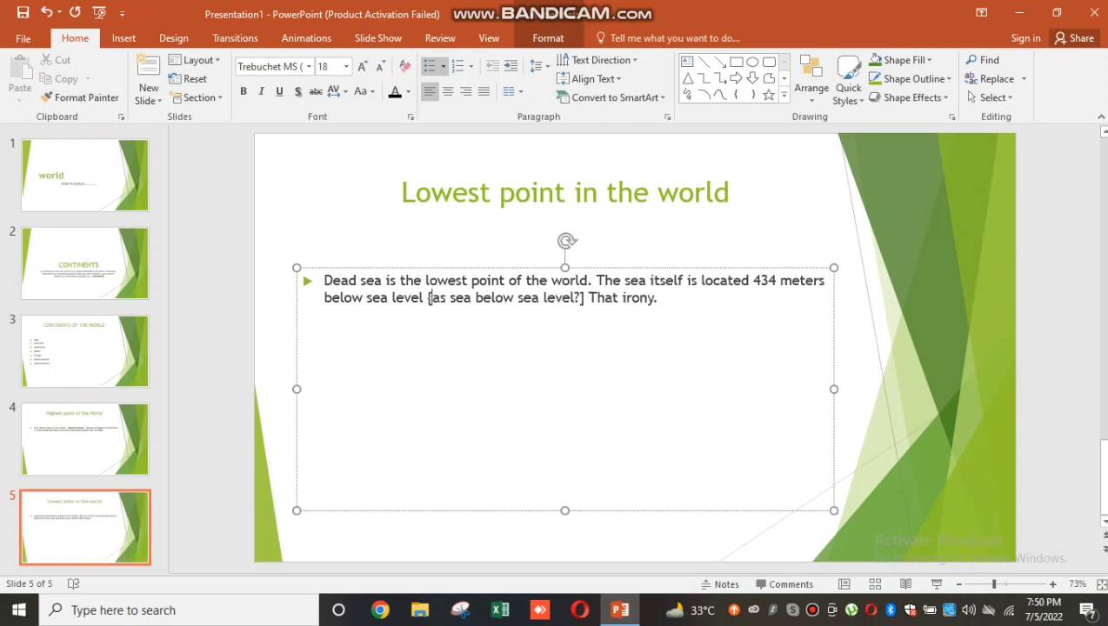
left_click(732, 192)
left_click(660, 297)
left_click_drag(323, 280, 384, 280)
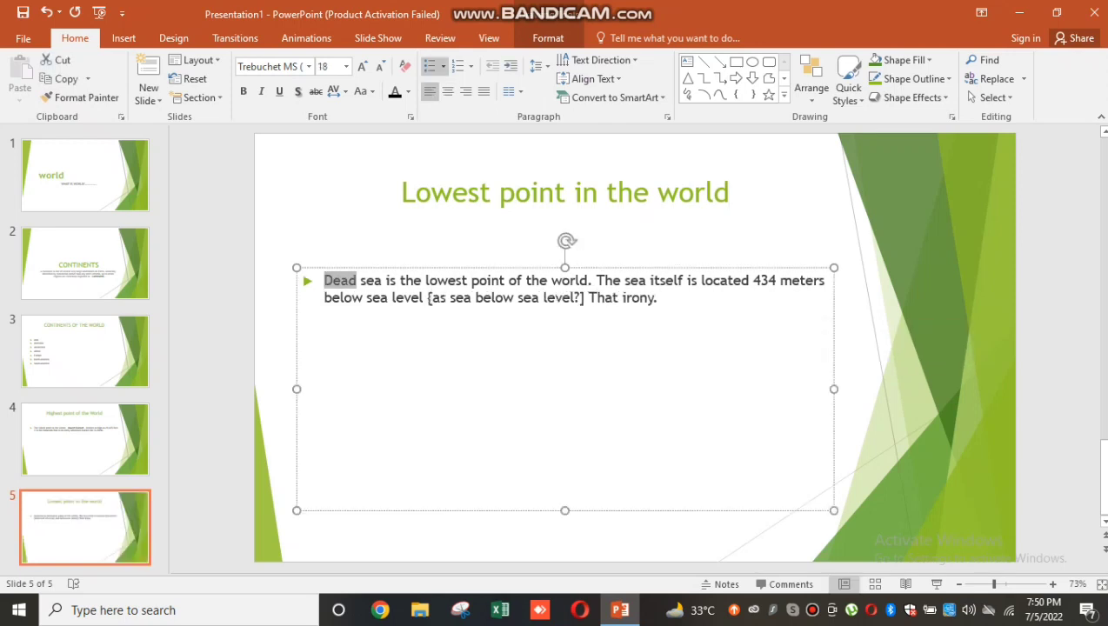
left_click(386, 259)
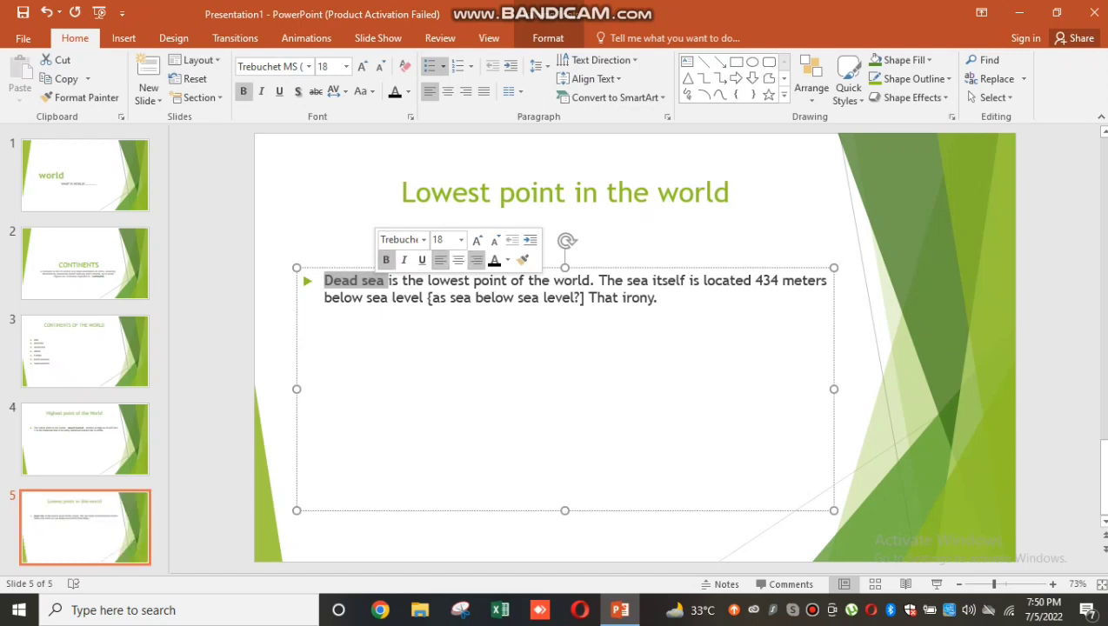
- Finish editing and select the first slide, the world title slide
key("Escape")
key("Escape")
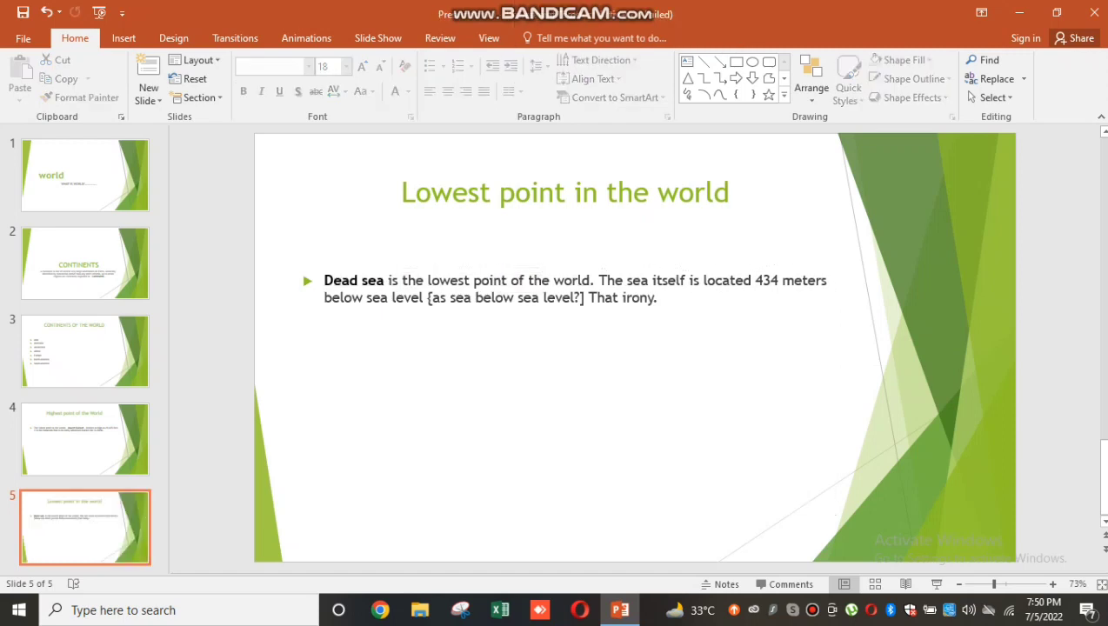
left_click_drag(1102, 476, 1101, 396)
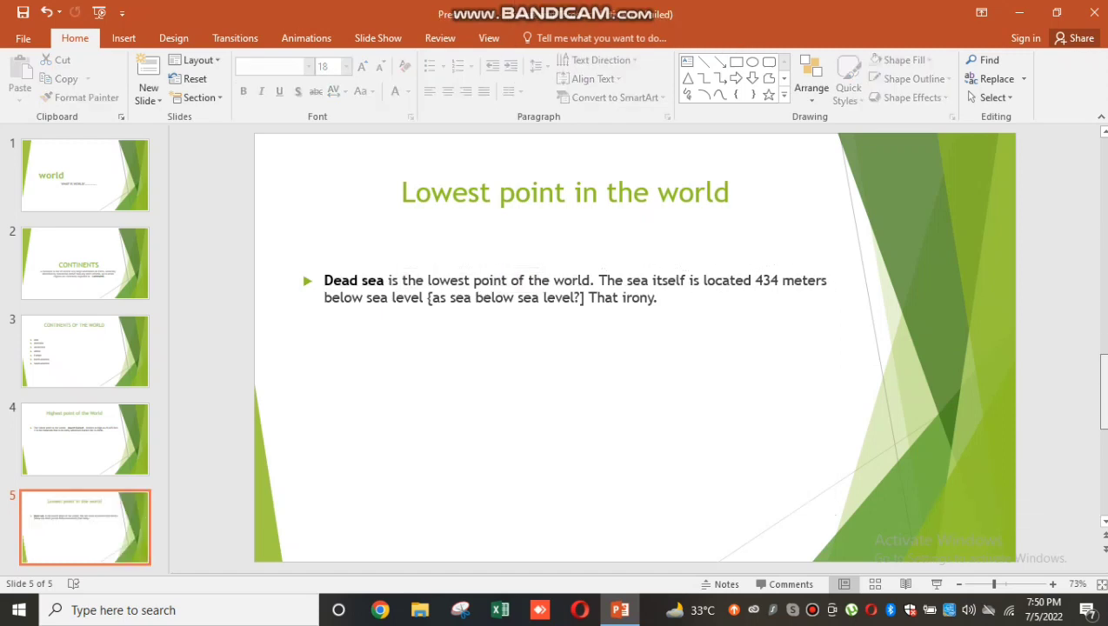
key("Home")
key("Down")
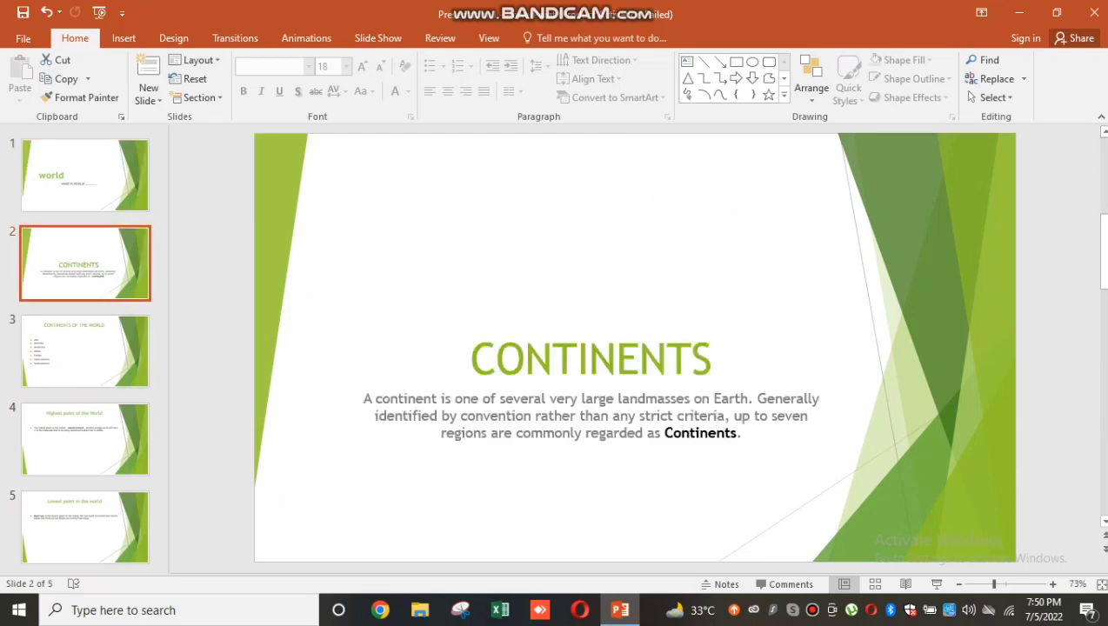
key("Up")
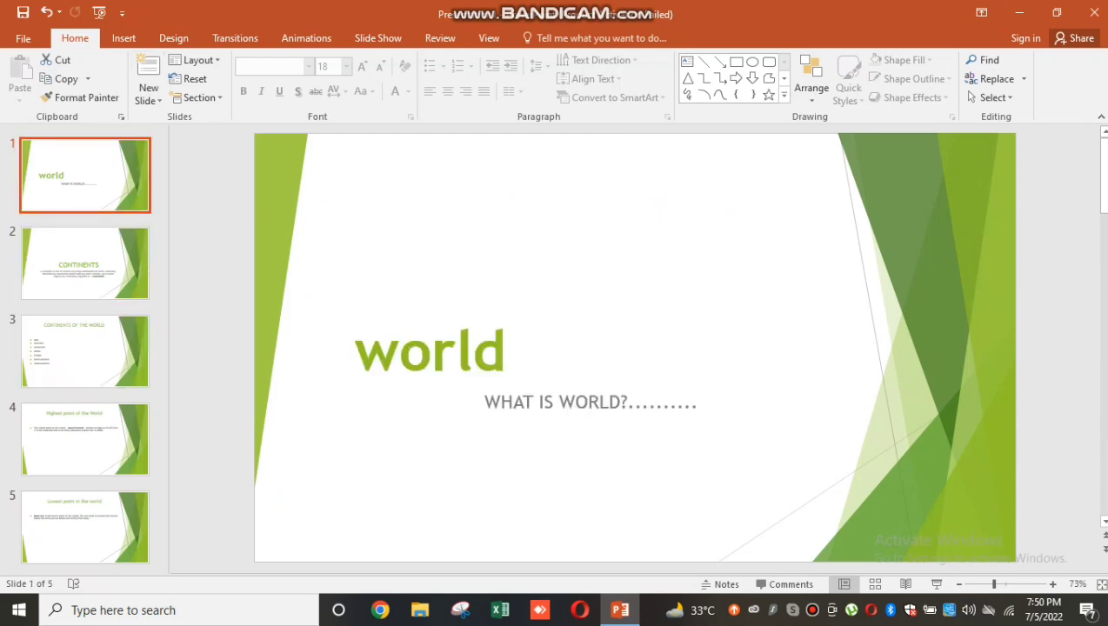
left_click(148, 96)
key("Escape")
left_click(85, 263)
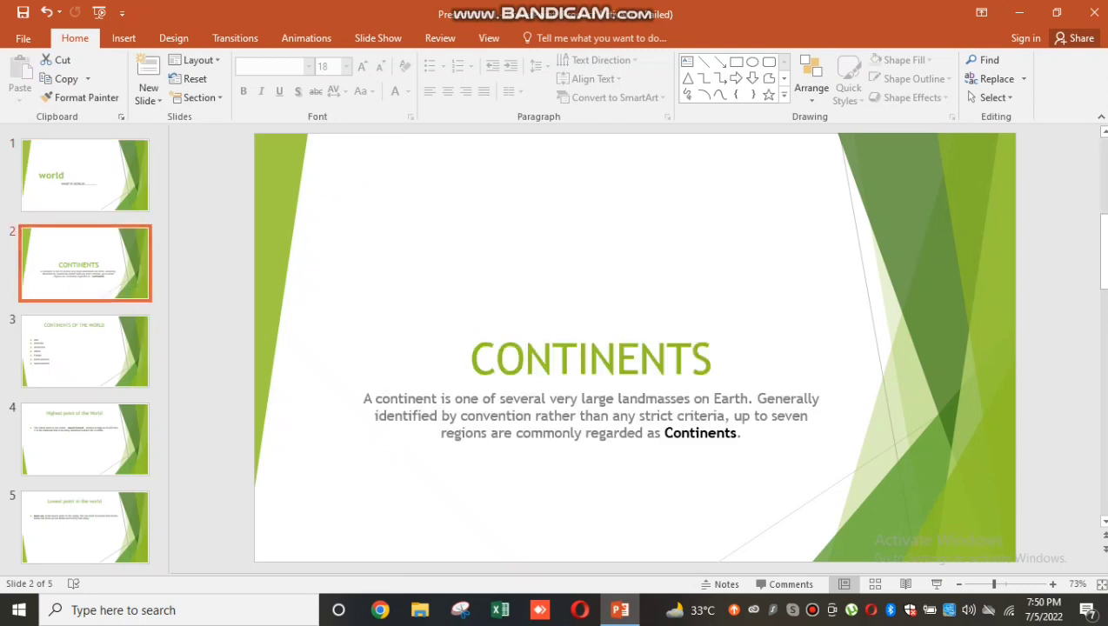
left_click(84, 175)
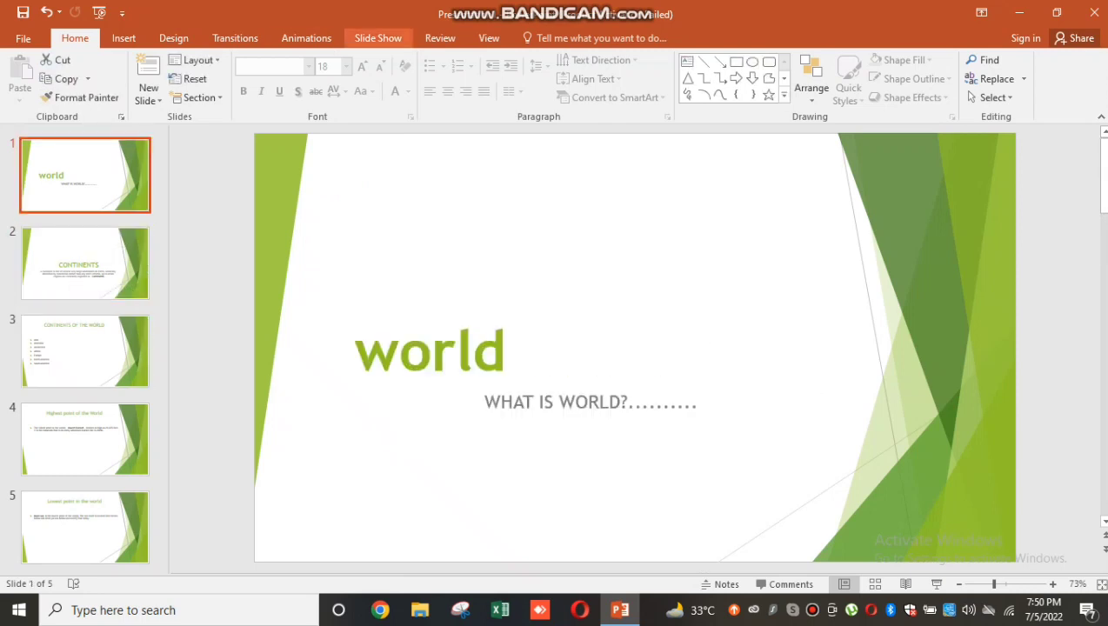
- Start the slide show from the beginning and advance to the CONTINENTS OF THE WORLD slide
left_click(377, 38)
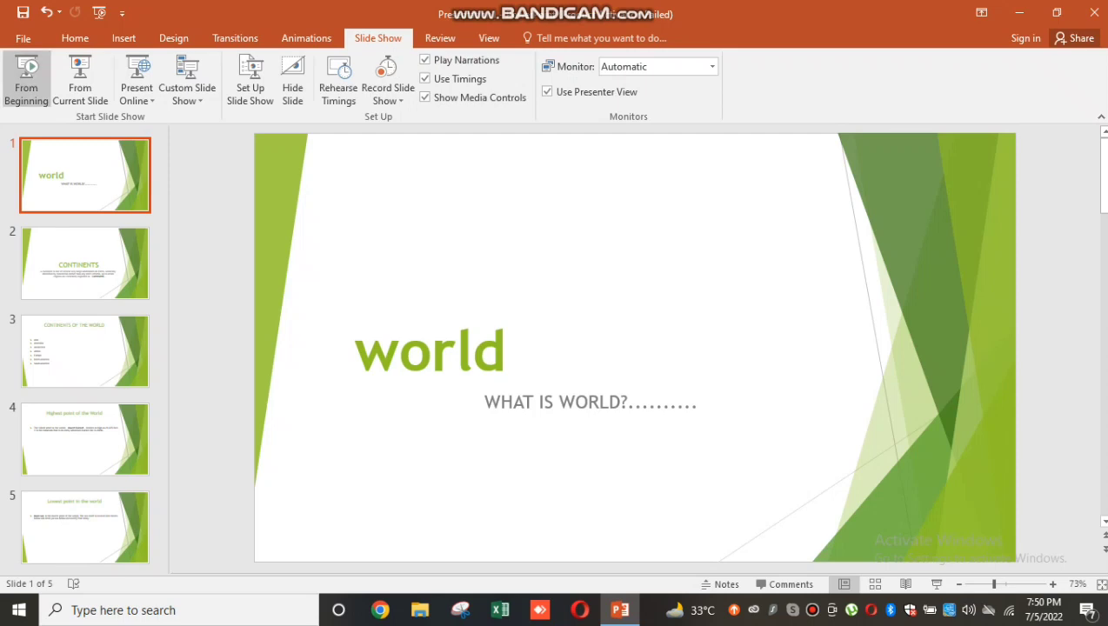
left_click(26, 79)
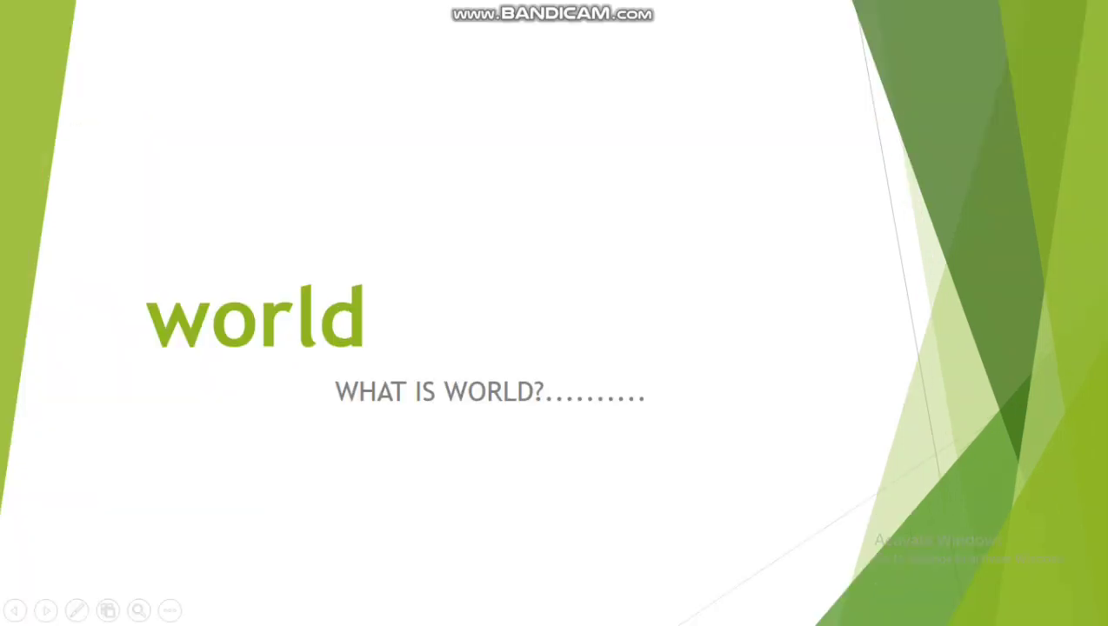
key("Right")
key("Right")
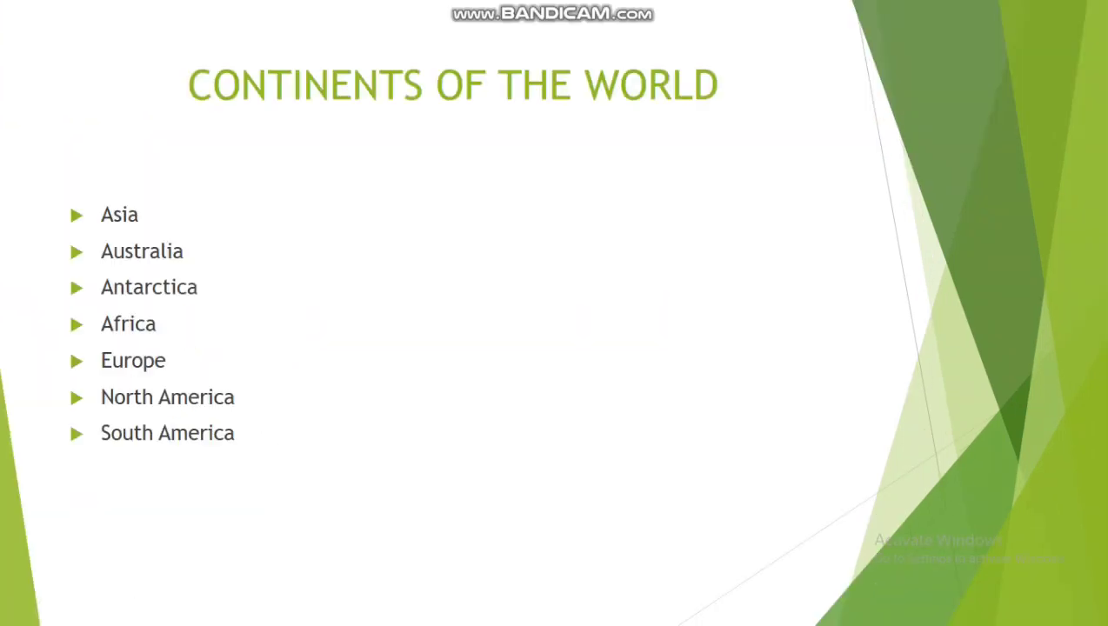